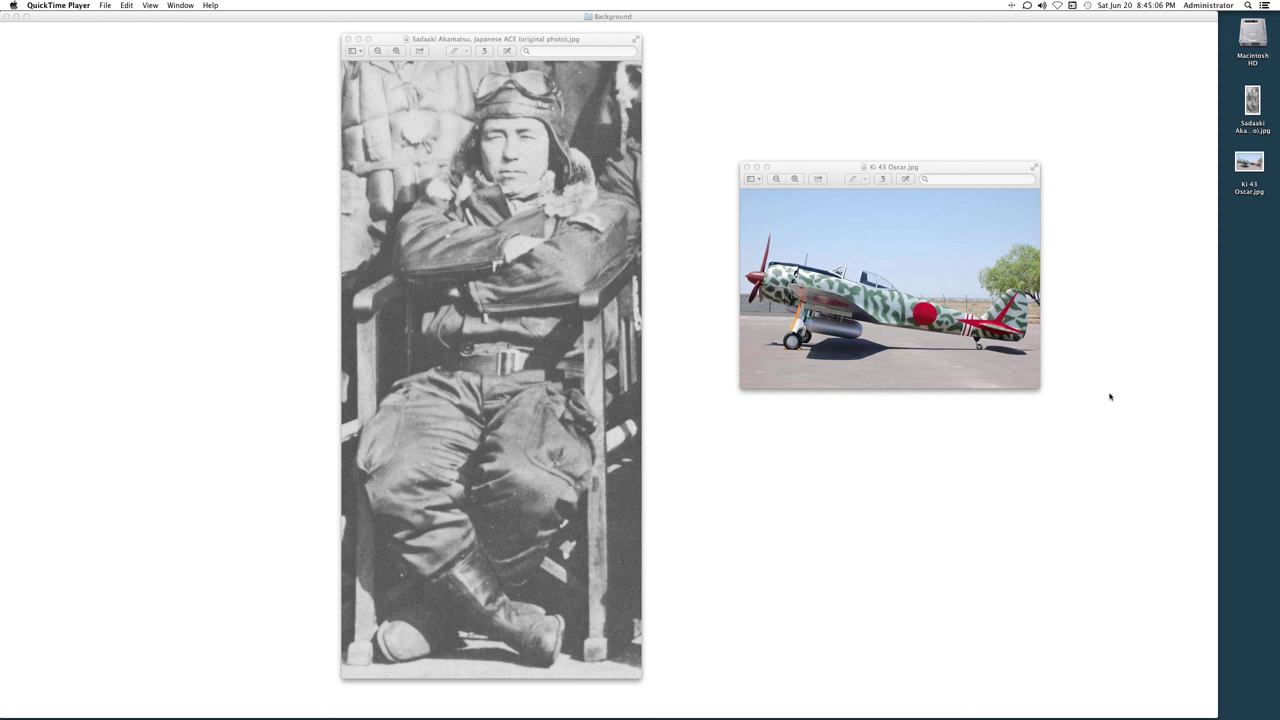
# - In Preview, show the Inspector details of the Ki 43 Oscar photo and then the pilot portrait
pyautogui.click(490, 131)
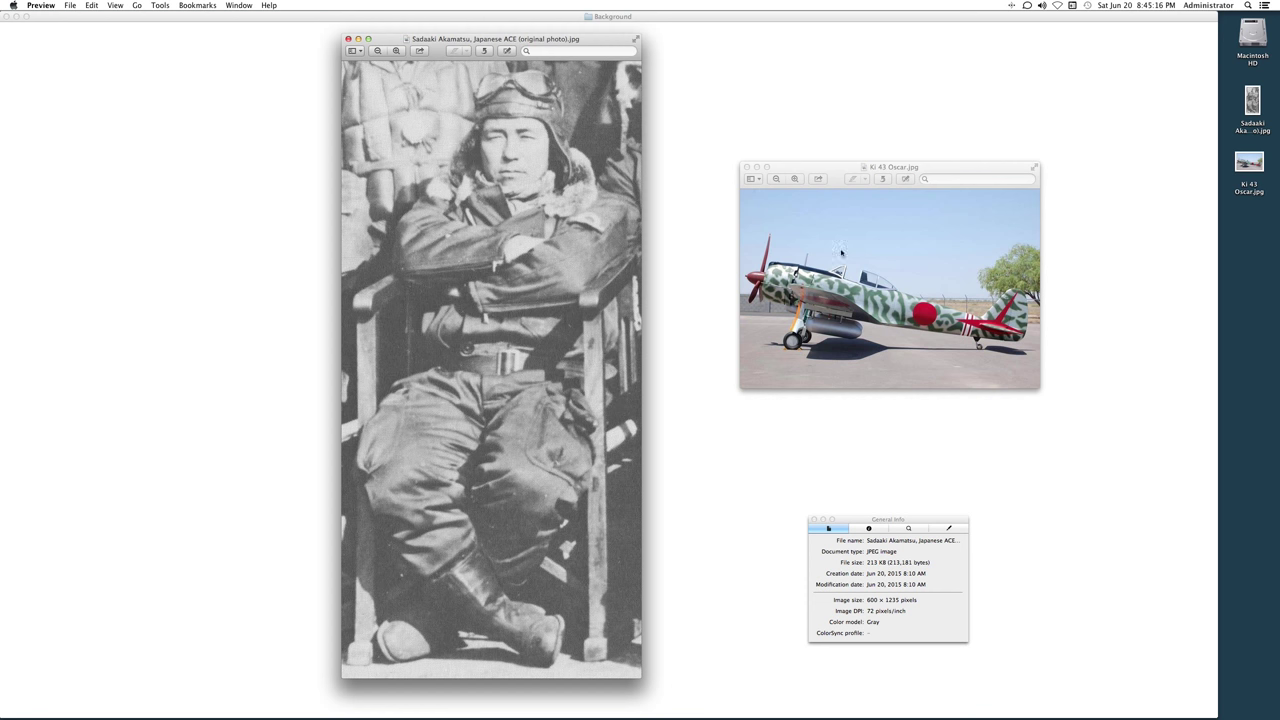
pyautogui.click(865, 168)
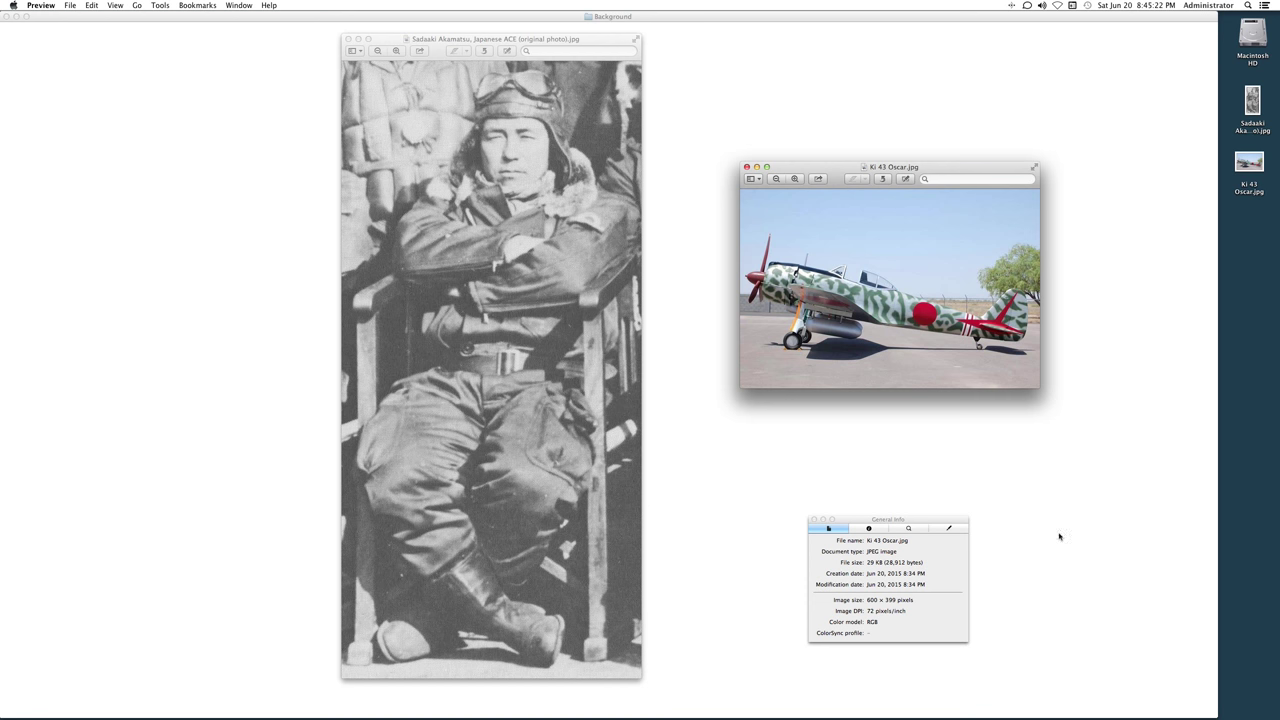
pyautogui.click(499, 40)
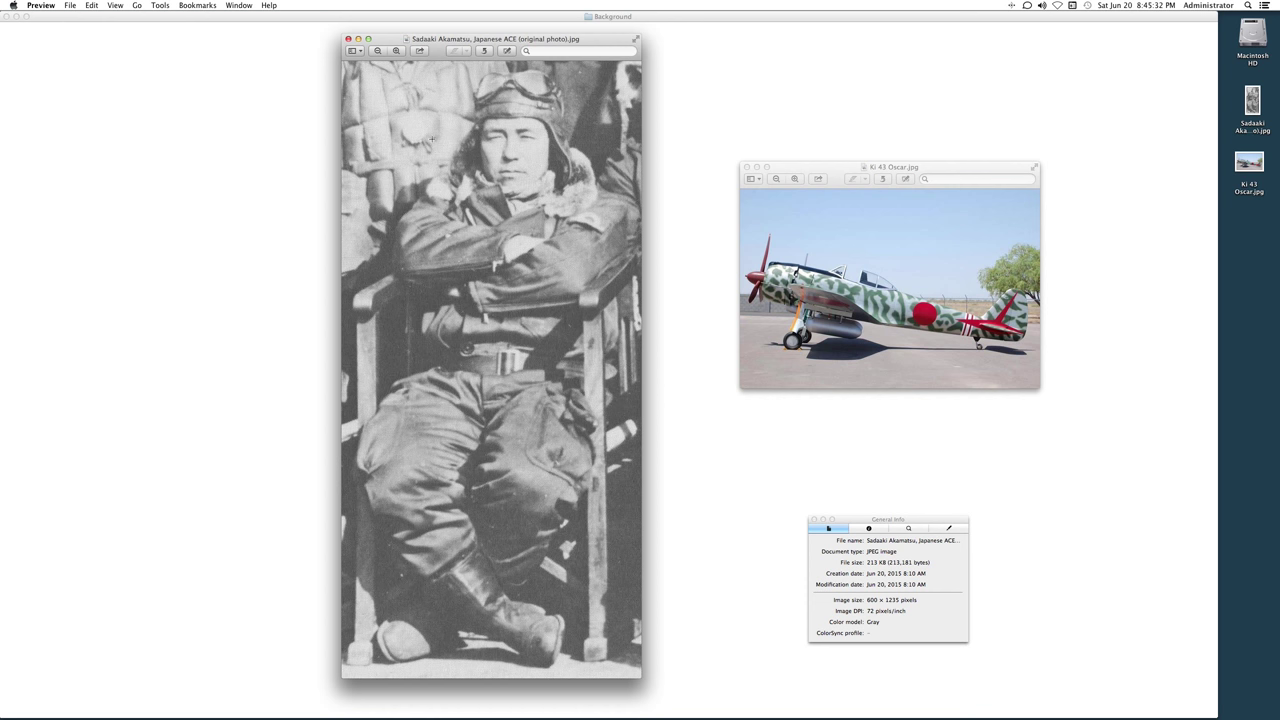
# - Zoom into the pilot portrait to inspect its halftone dots, then fit it back to the window
pyautogui.press('super+plus')
pyautogui.press('super+plus')
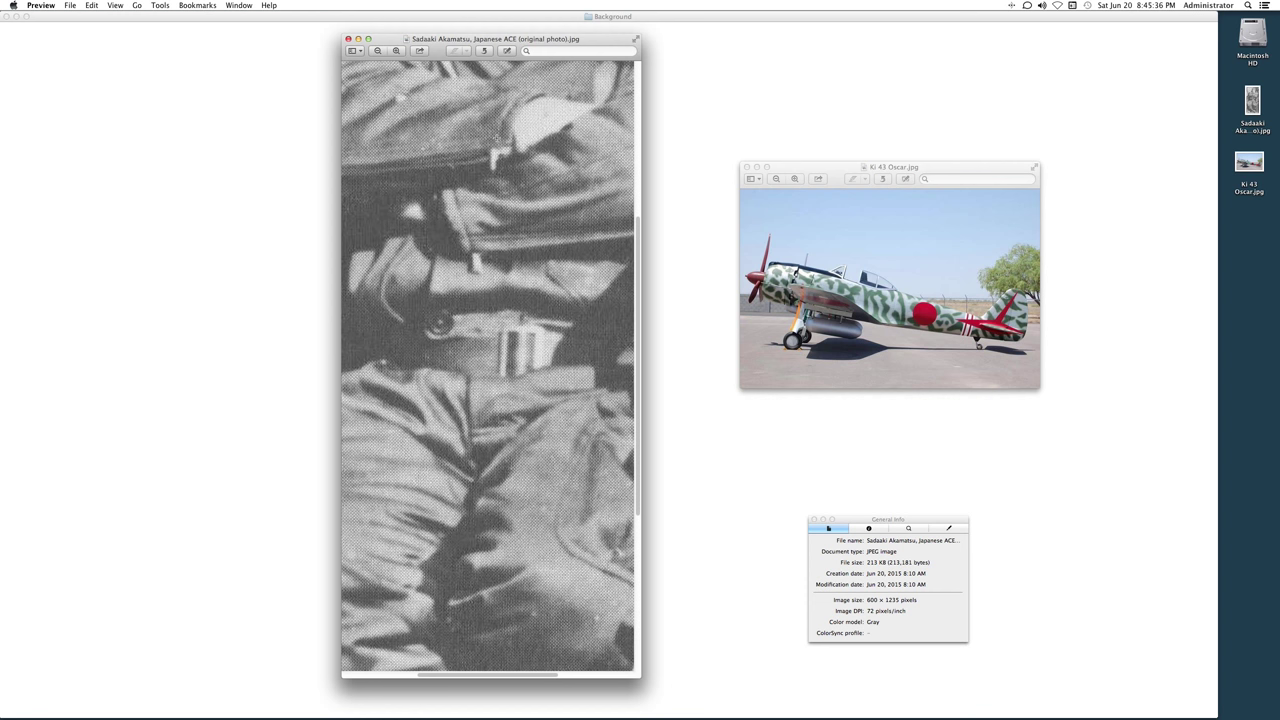
pyautogui.scroll(10, 495, 138)
pyautogui.scroll(5, 495, 138)
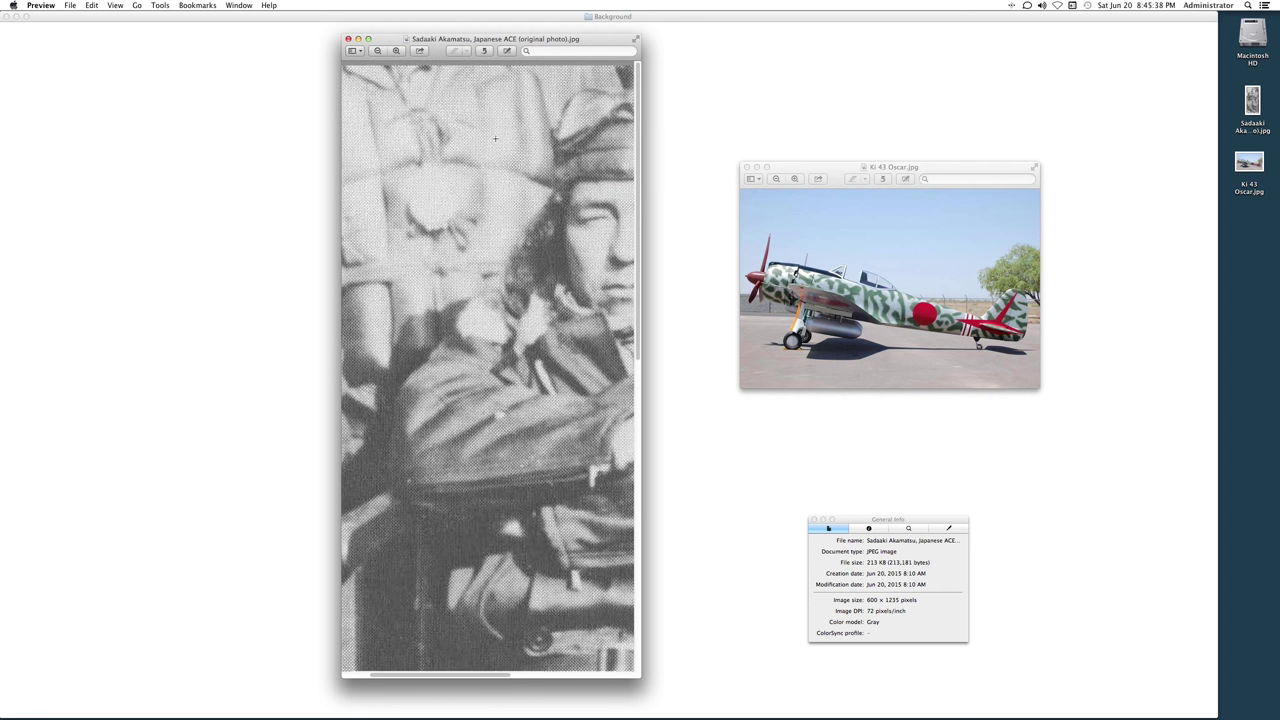
pyautogui.scroll(3, 489, 141)
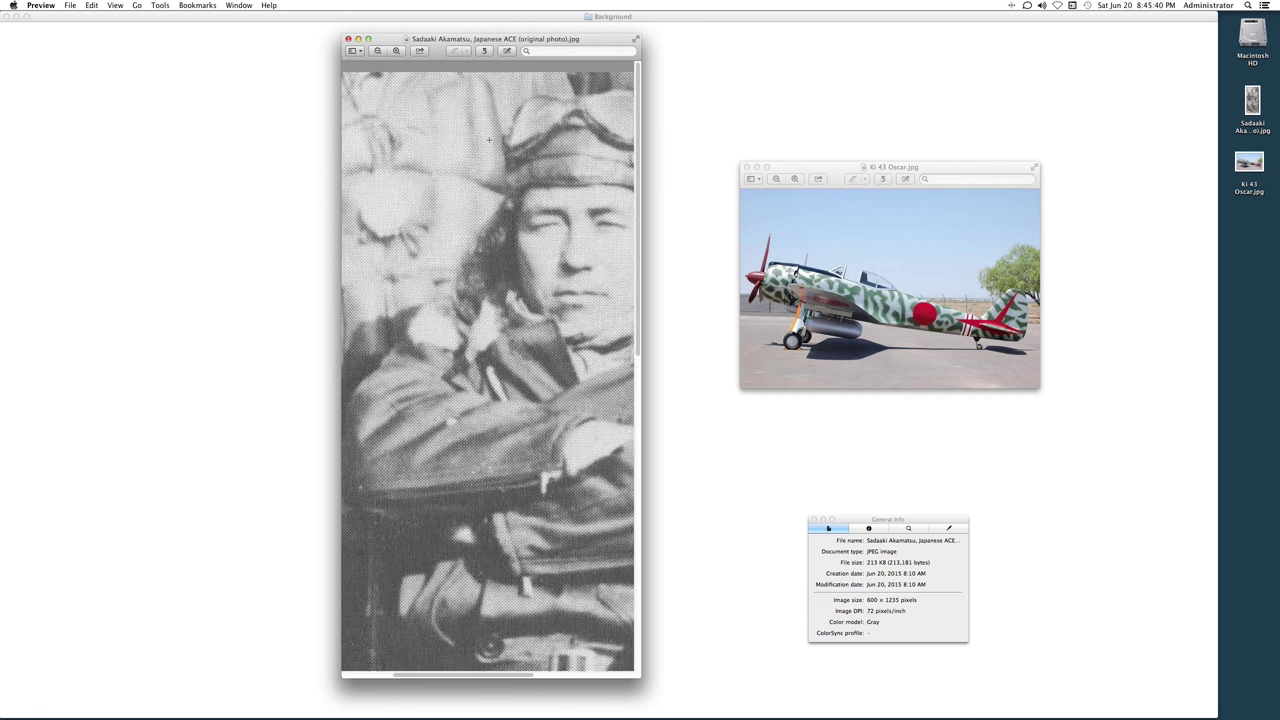
pyautogui.press('super+9')
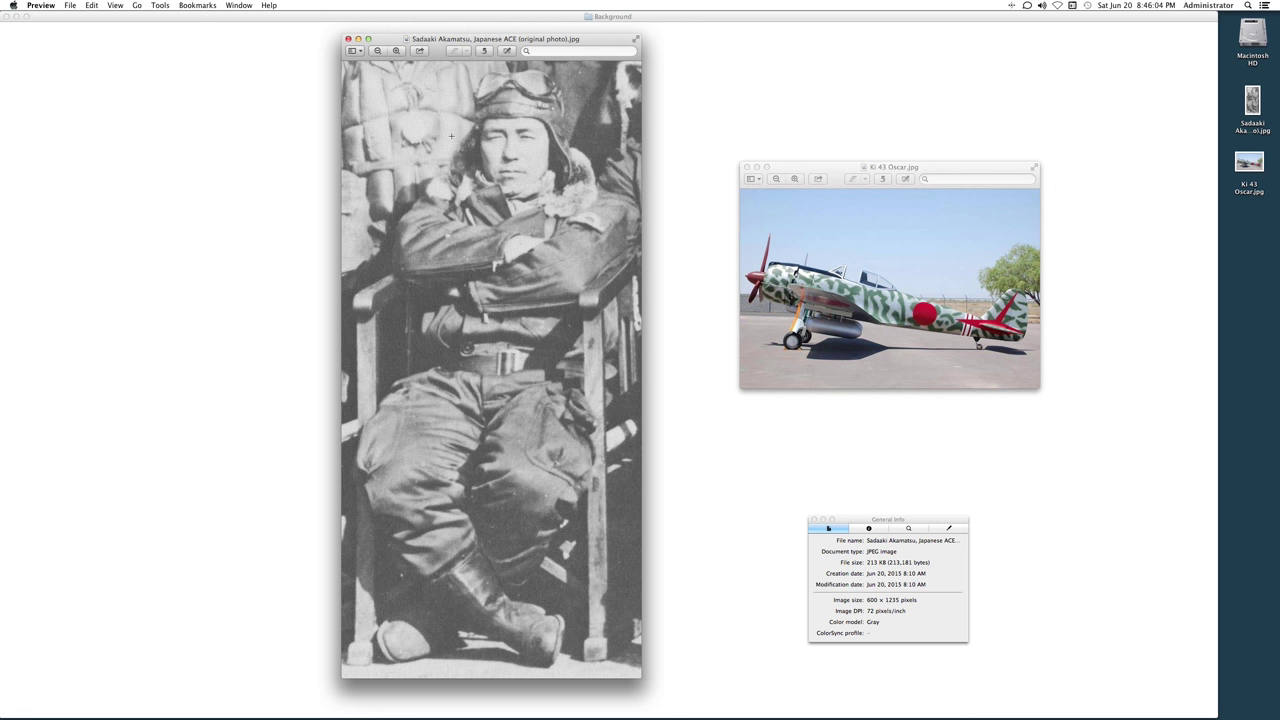
# - Select the Ki 43 Oscar window so the Inspector lists 600 × 399, RGB, 72 pixels/inch
pyautogui.click(821, 169)
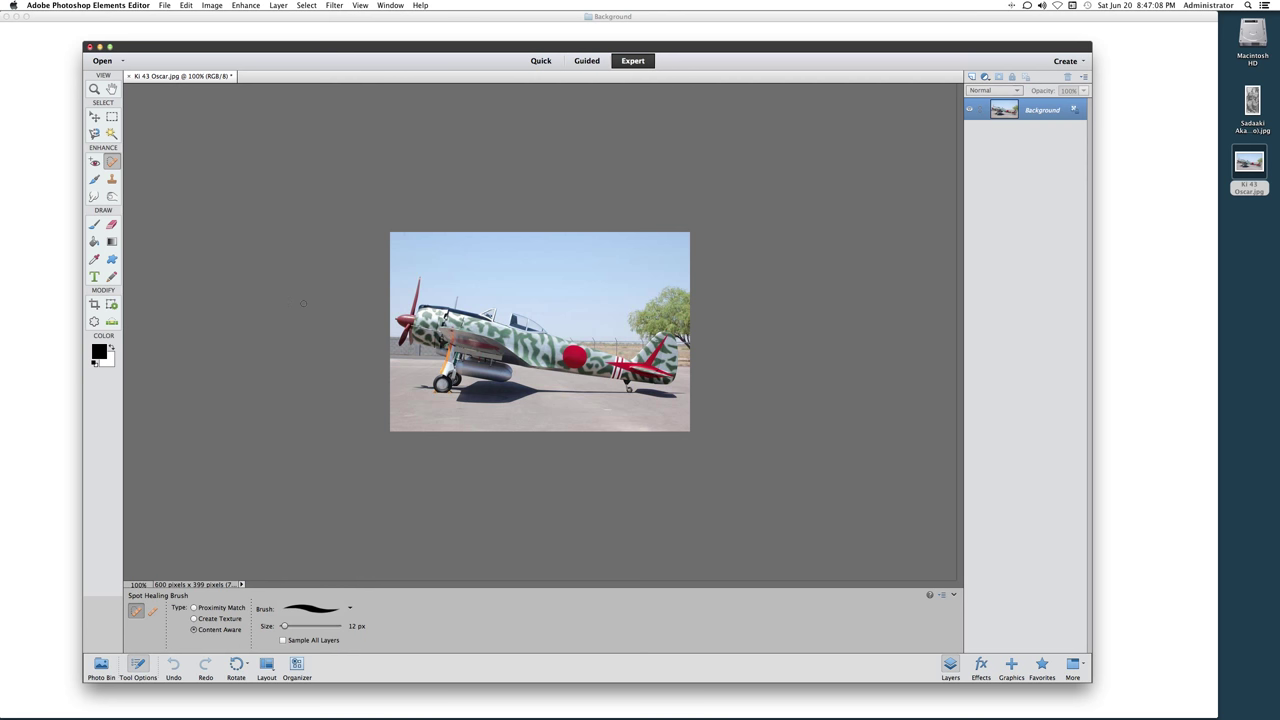
# - Fit the Ki 43 Oscar photo, zoom it to 400%, and pick the Rectangular Marquee tool
pyautogui.press('super+0')
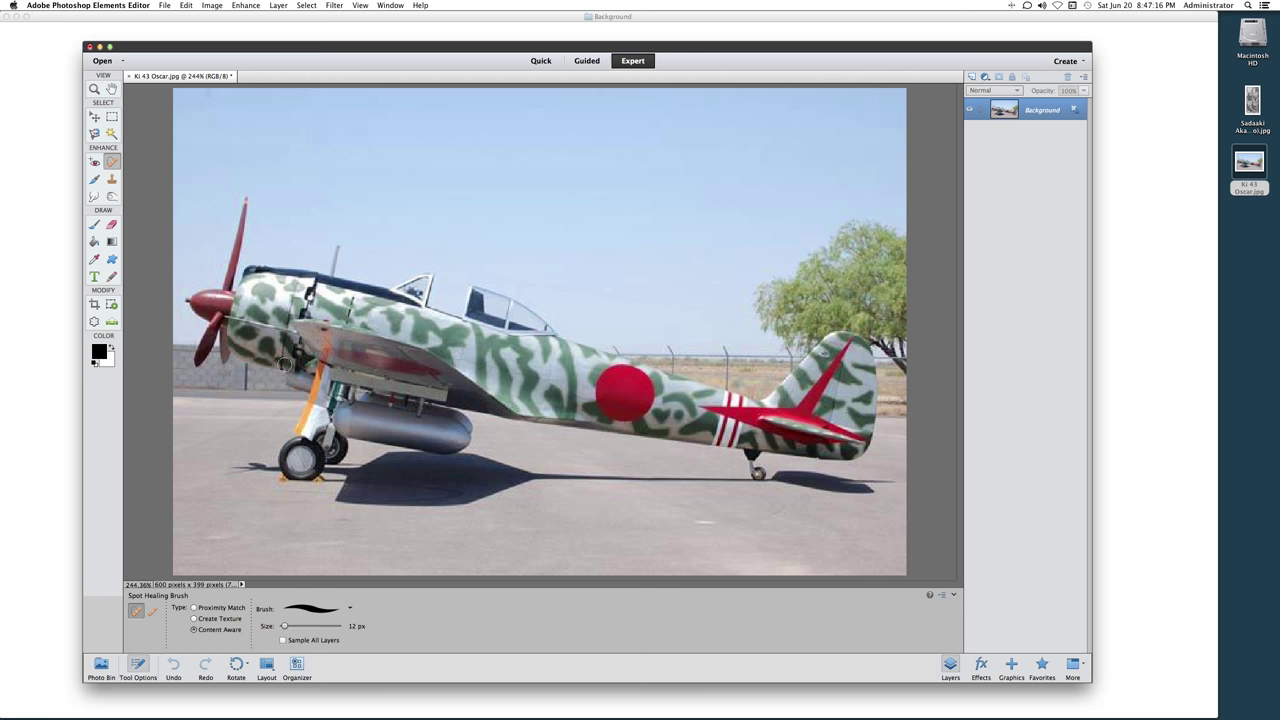
pyautogui.press('super+equal')
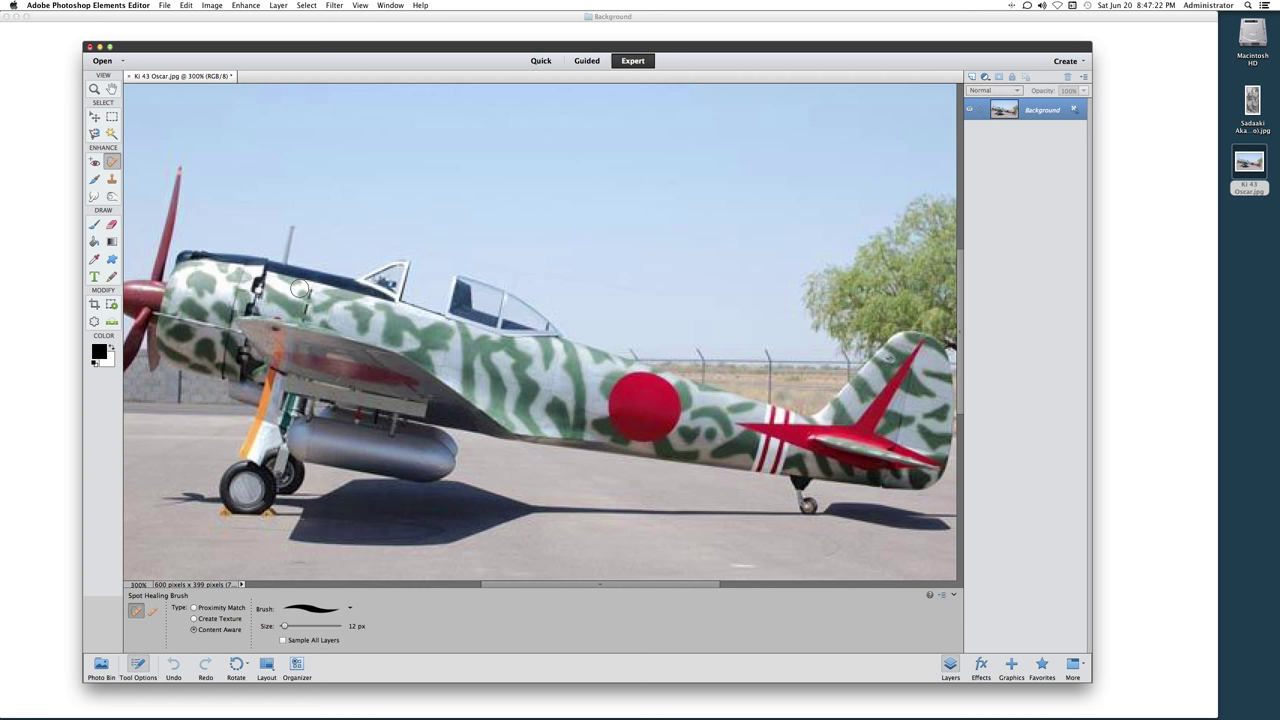
pyautogui.press('super+equal')
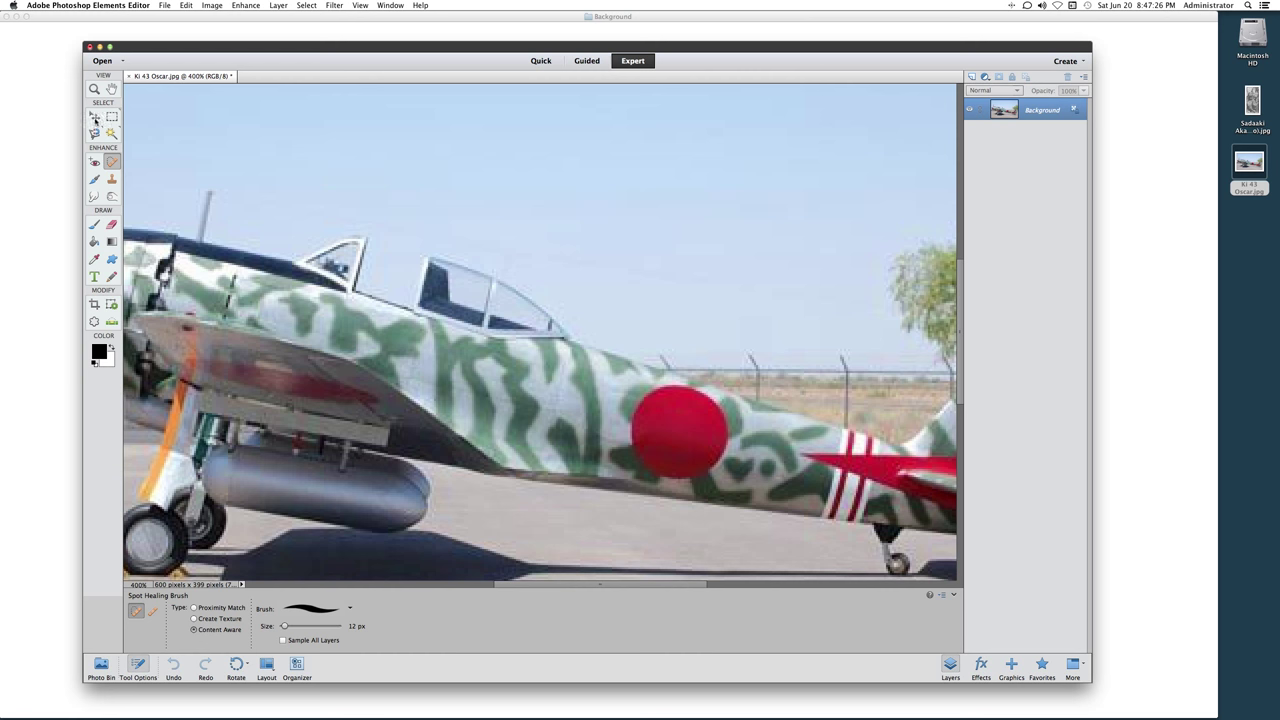
pyautogui.click(111, 116)
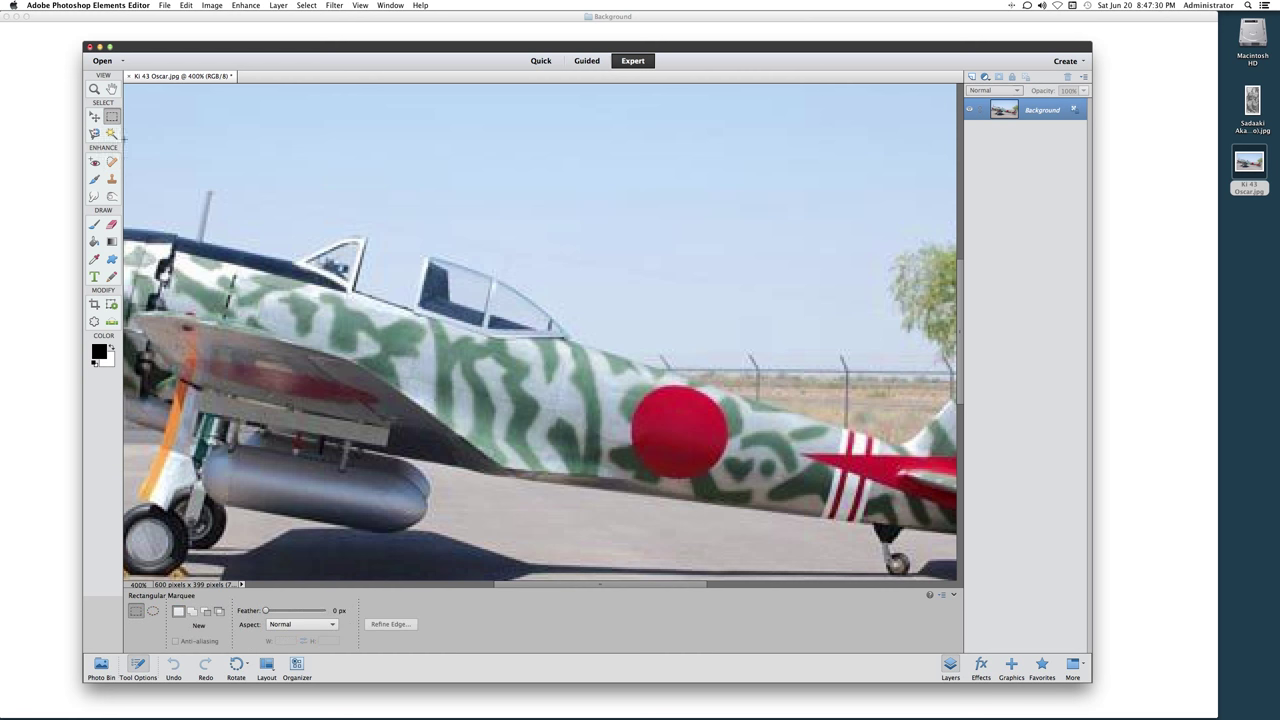
pyautogui.click(95, 117)
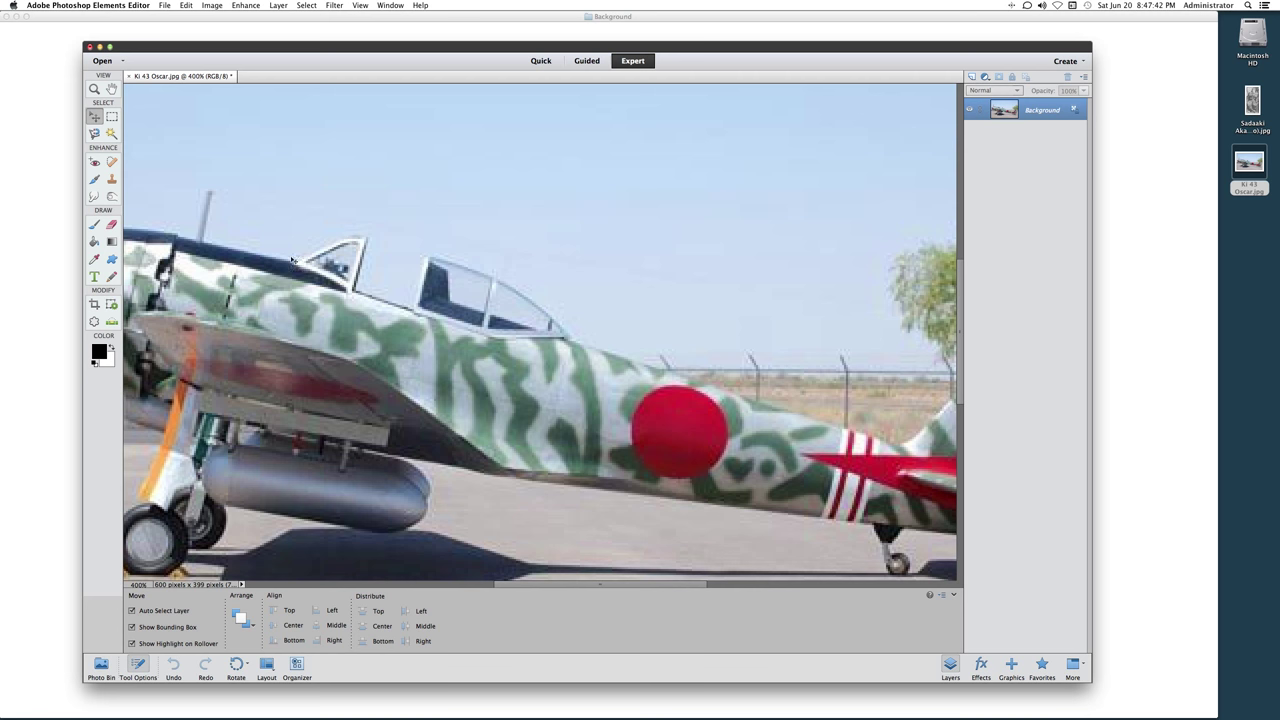
pyautogui.hscroll(-6, 333, 285)
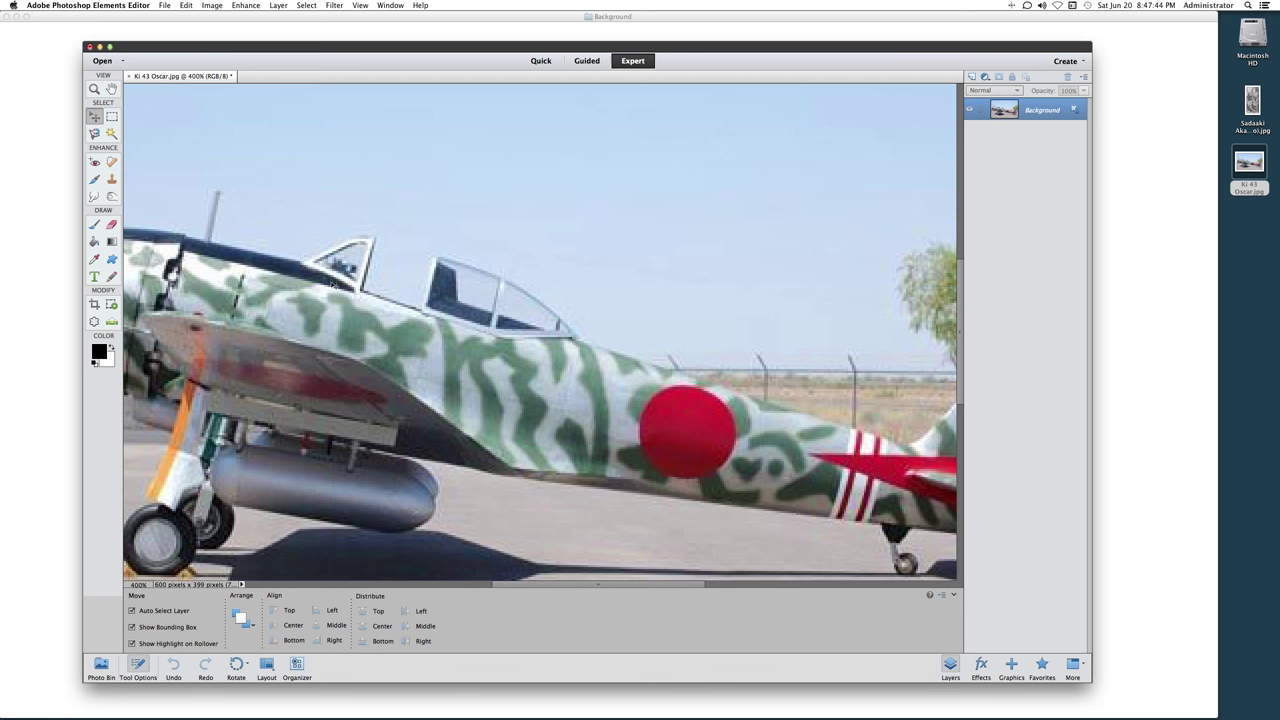
pyautogui.hscroll(3, 328, 298)
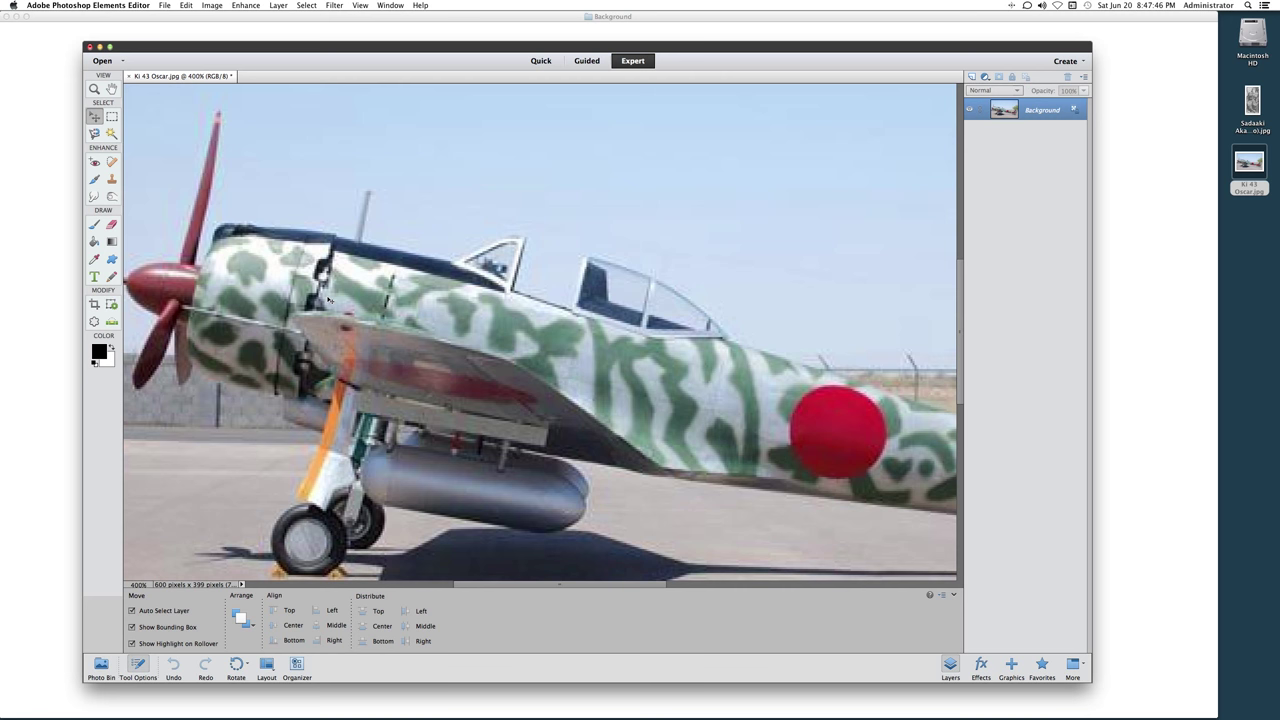
pyautogui.hscroll(3, 328, 298)
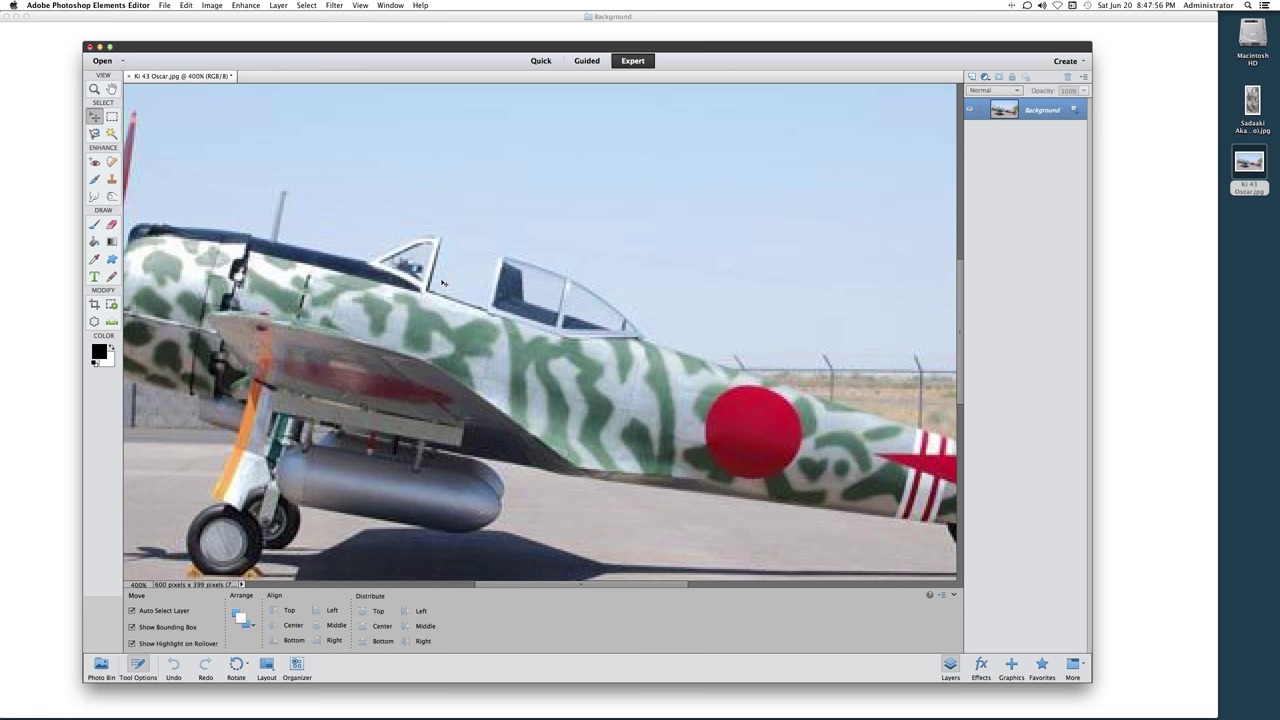
pyautogui.press('super+equal')
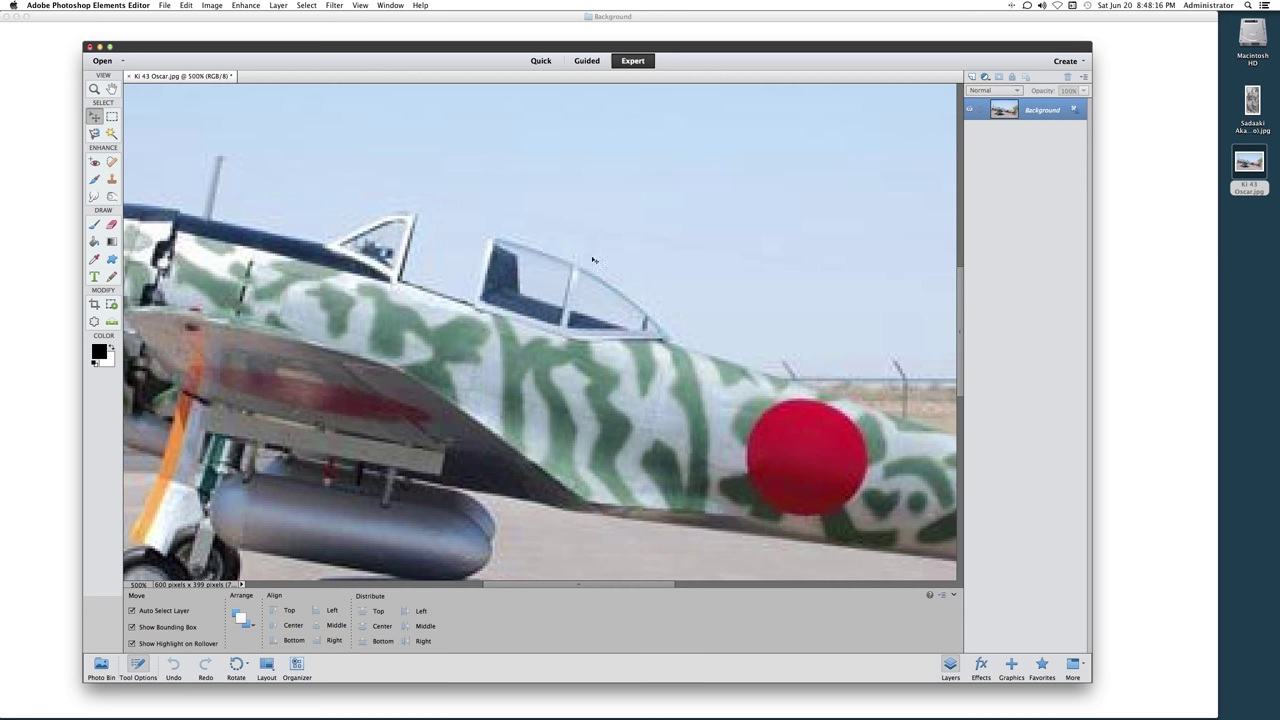
pyautogui.hscroll(-3, 641, 292)
pyautogui.hscroll(-2, 641, 292)
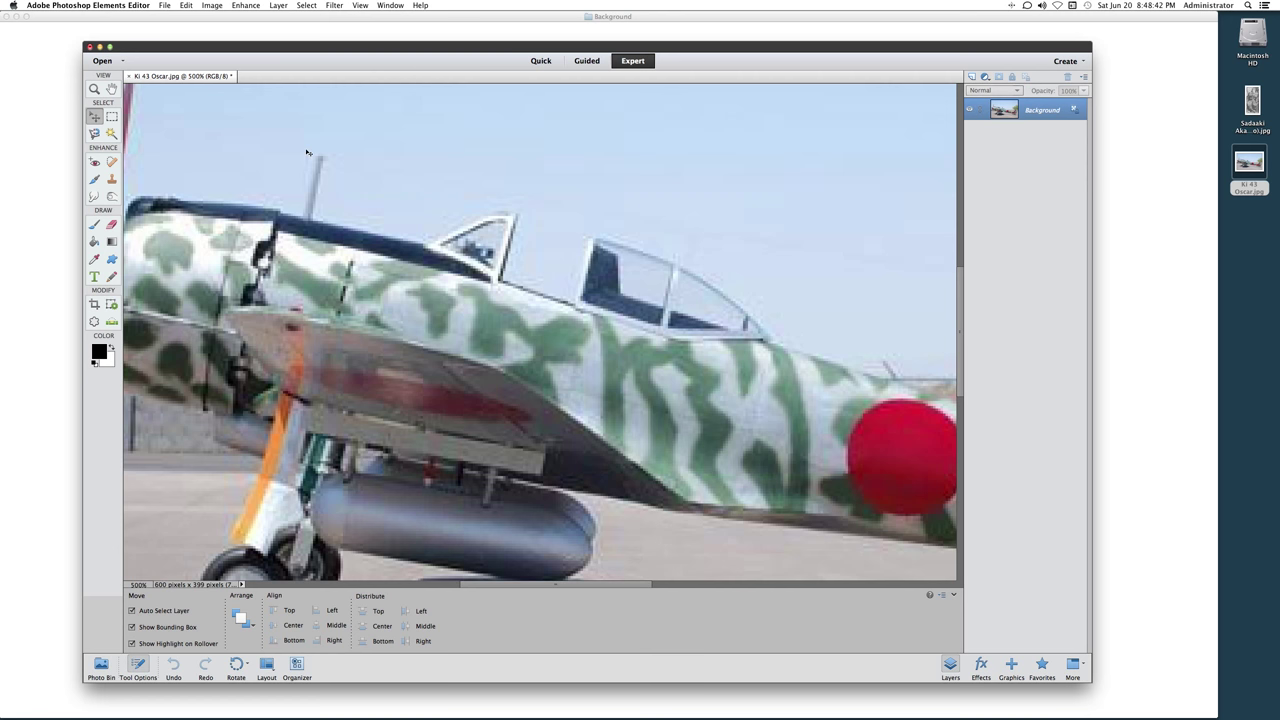
# - View the photo at 100%, then set Image Size width to 2560 pixels, giving 2560 × 1702
pyautogui.press('super+0')
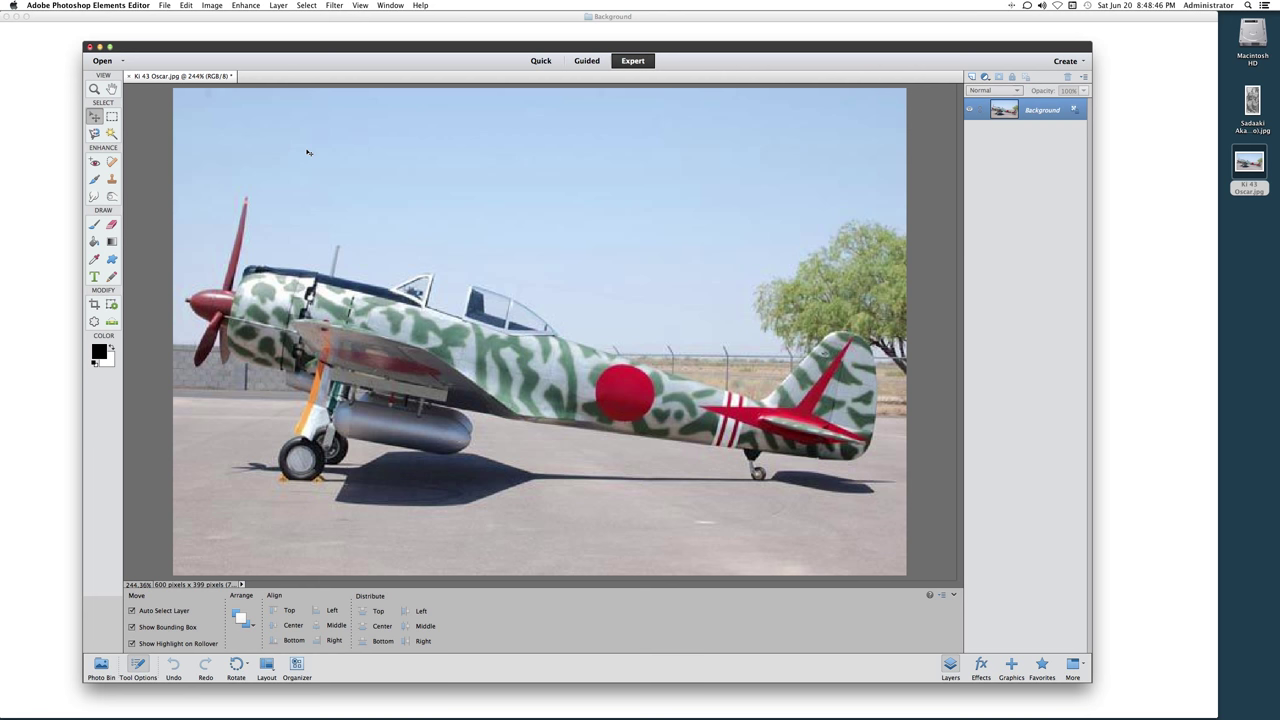
pyautogui.press('super+minus')
pyautogui.press('super+minus')
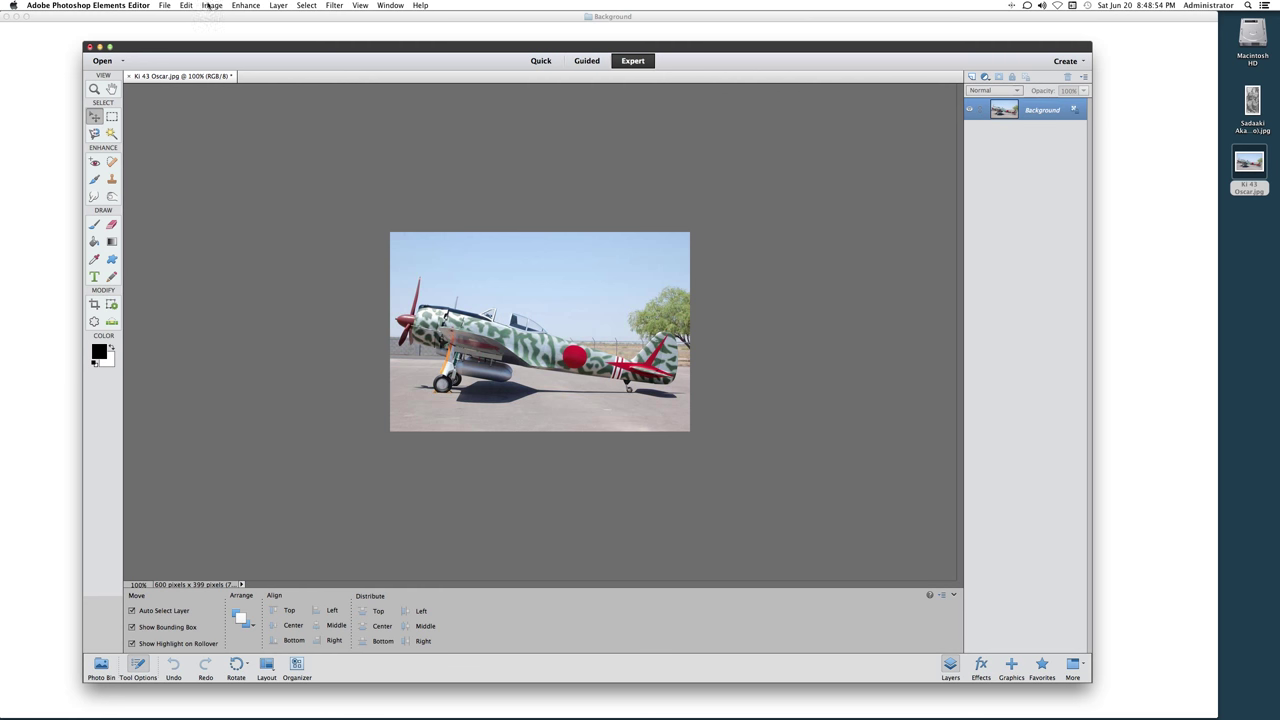
pyautogui.click(211, 5)
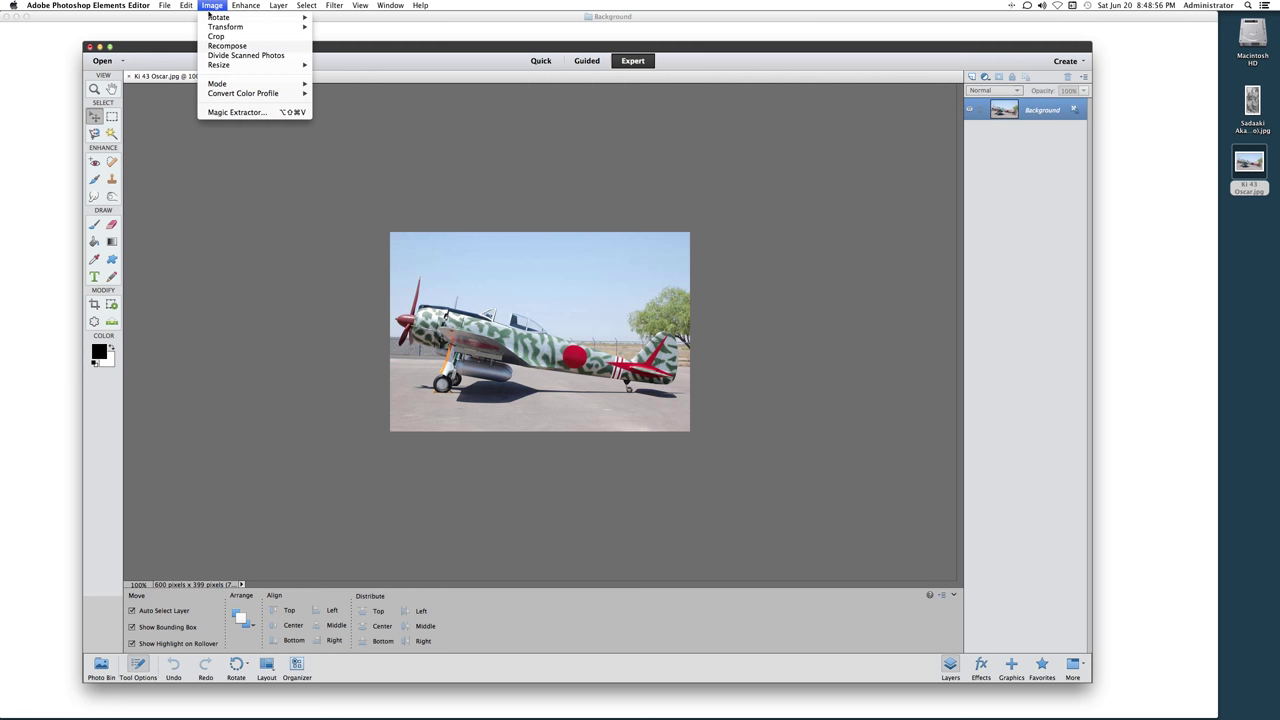
pyautogui.moveTo(213, 67)
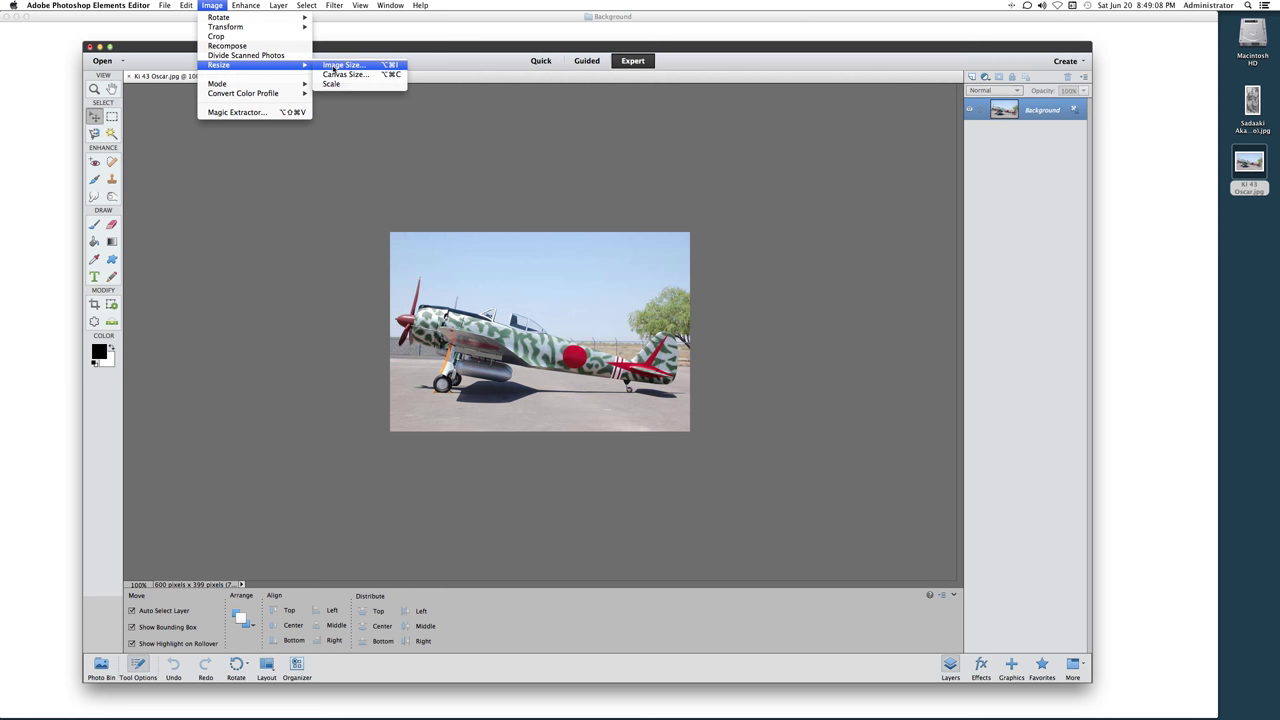
pyautogui.click(340, 65)
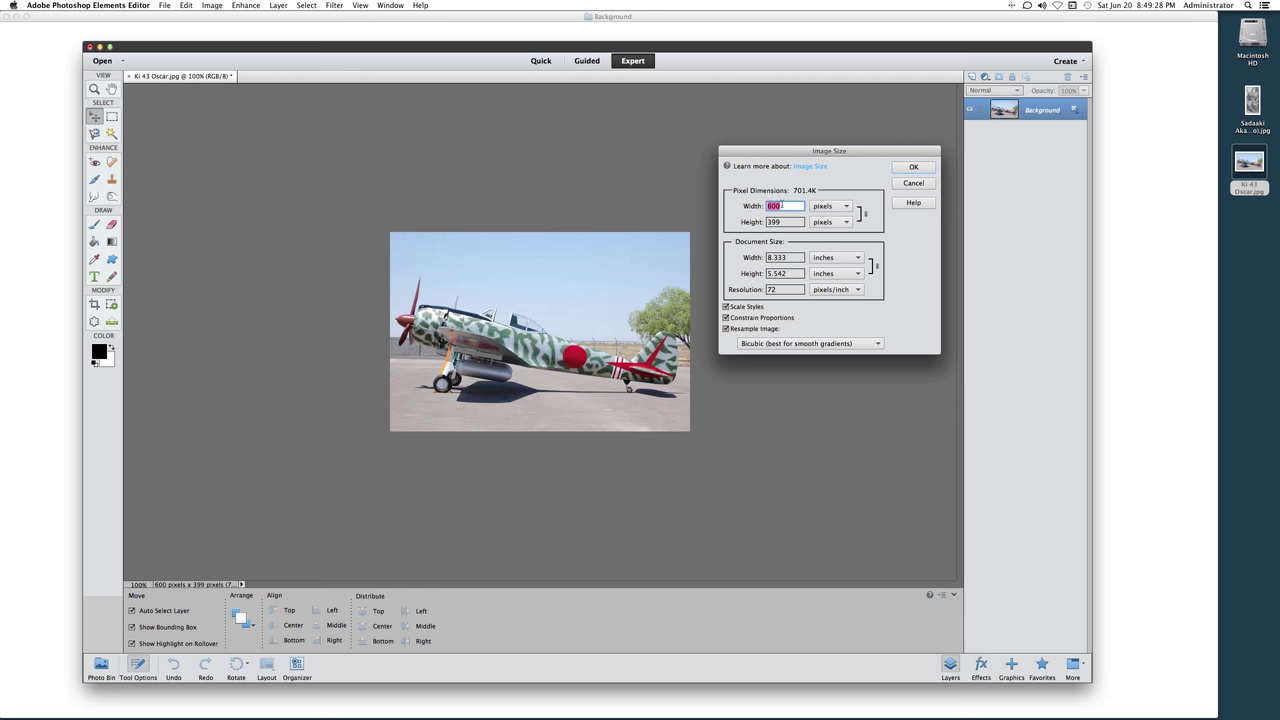
pyautogui.write('2560')
pyautogui.click(913, 168)
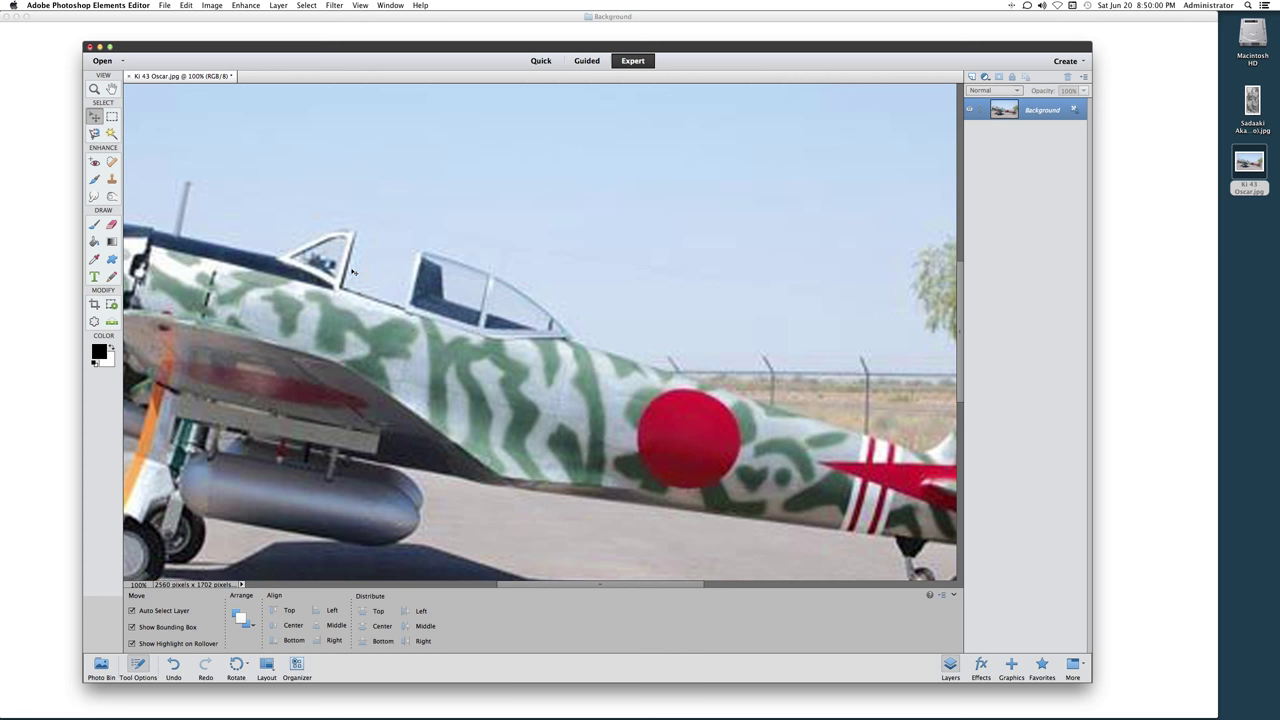
# - Scroll around the enlarged plane's canopy to check detail, then bring up the Filter menu
pyautogui.scroll(5, 404, 287)
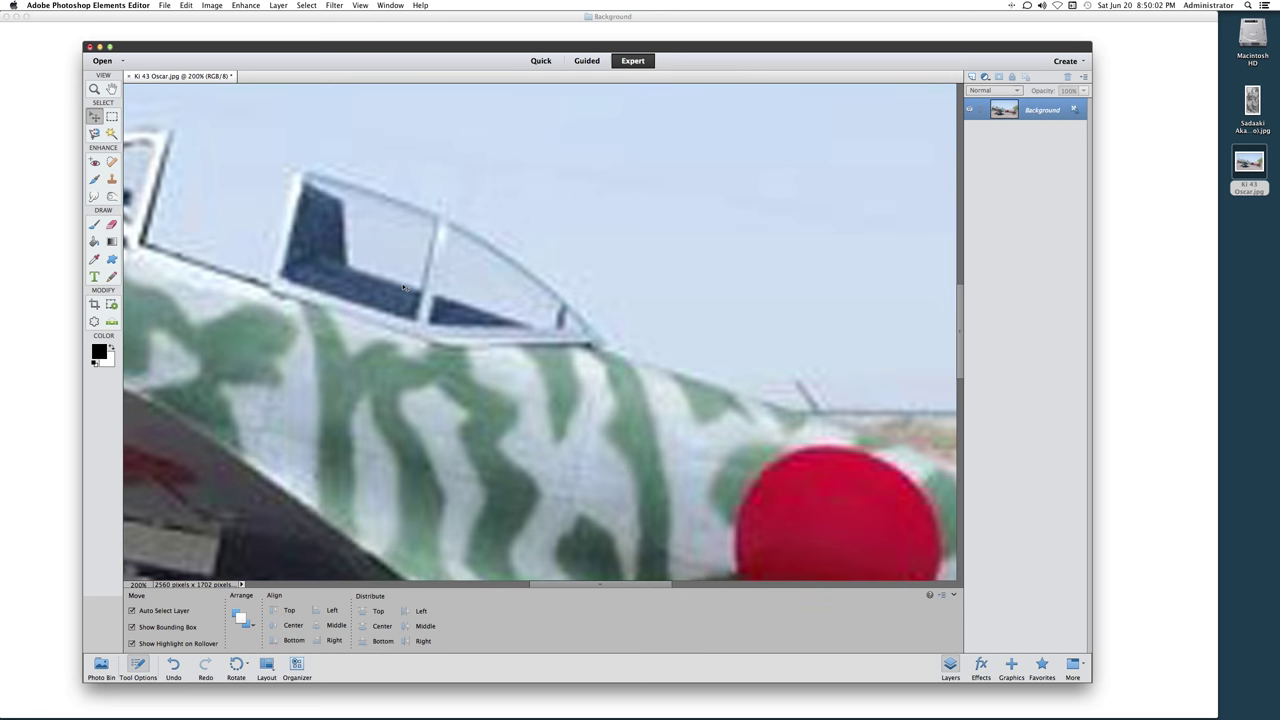
pyautogui.scroll(10, 402, 287)
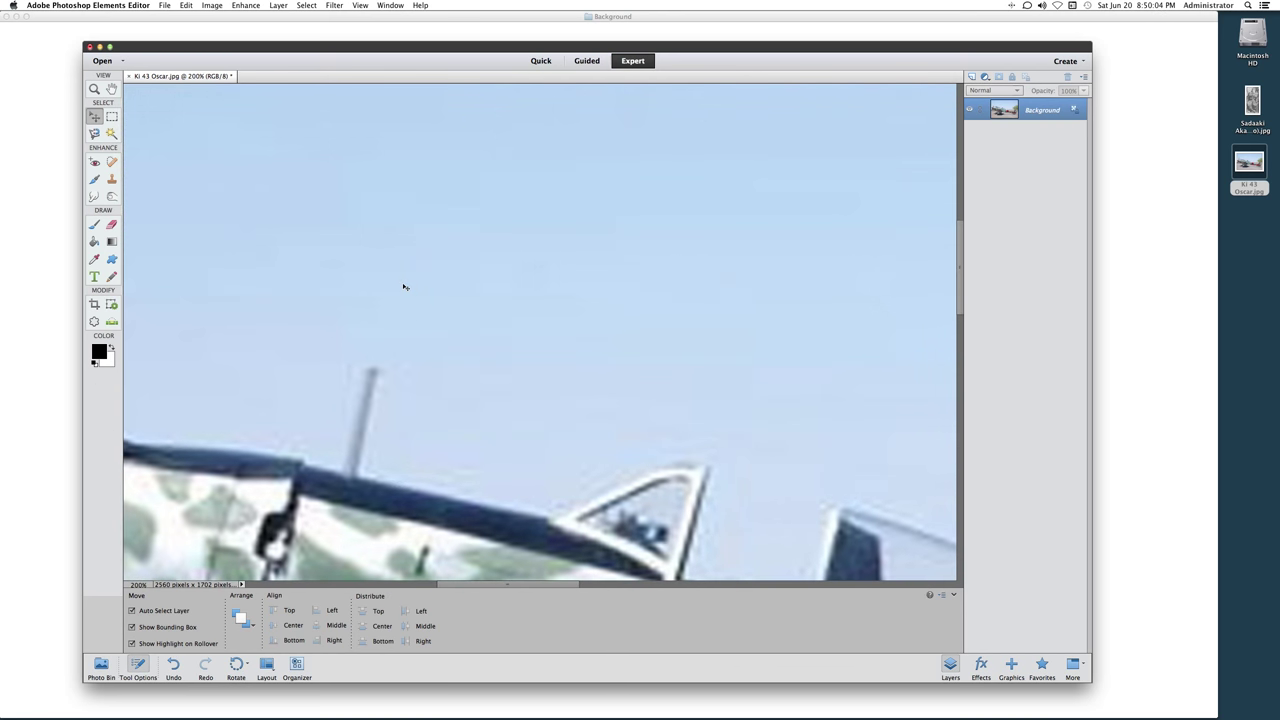
pyautogui.scroll(-6, 402, 287)
pyautogui.hscroll(5, 403, 287)
pyautogui.scroll(-3, 403, 287)
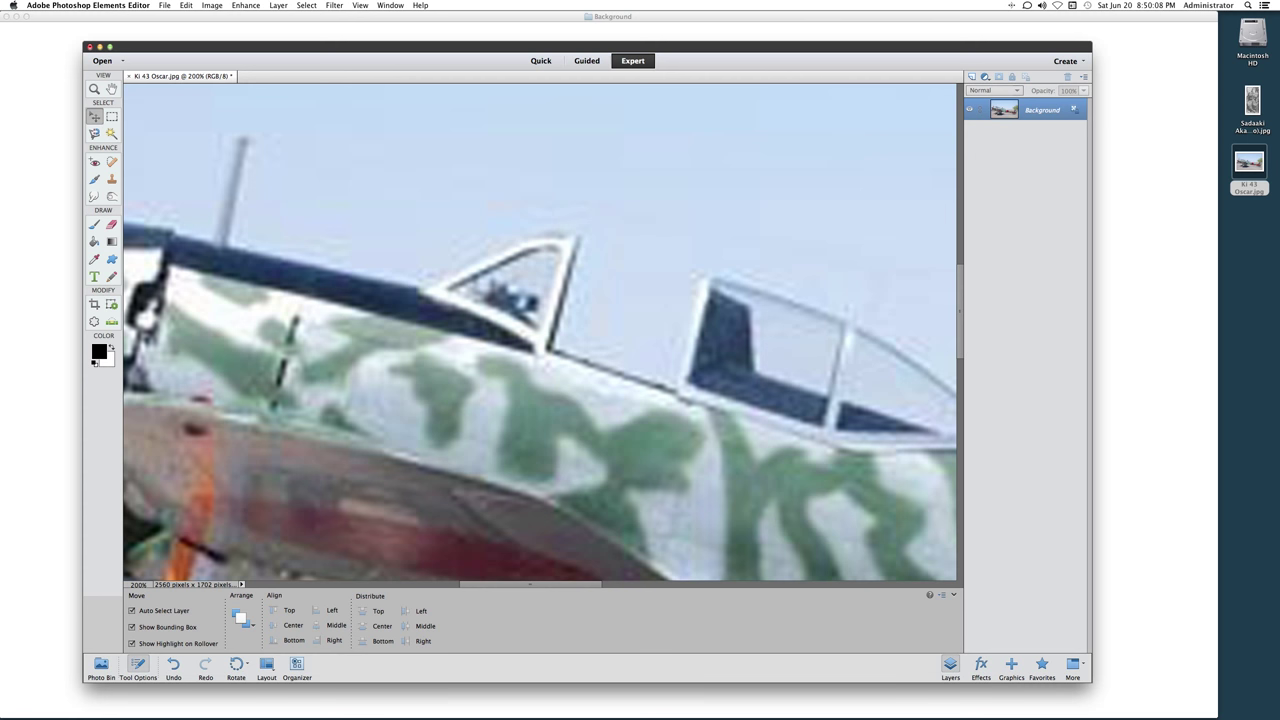
pyautogui.click(333, 6)
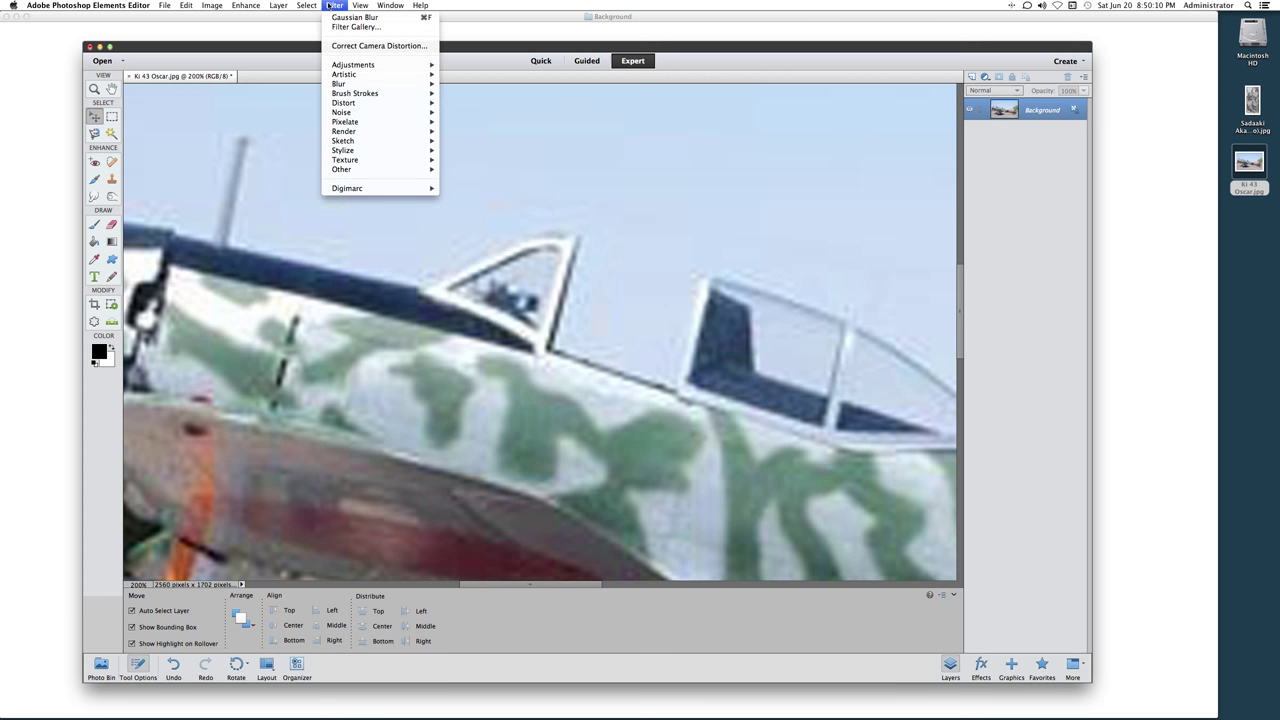
# - Apply a Gaussian Blur with a 3.0-pixel radius to the enlarged Ki 43 Oscar photo
pyautogui.moveTo(338, 86)
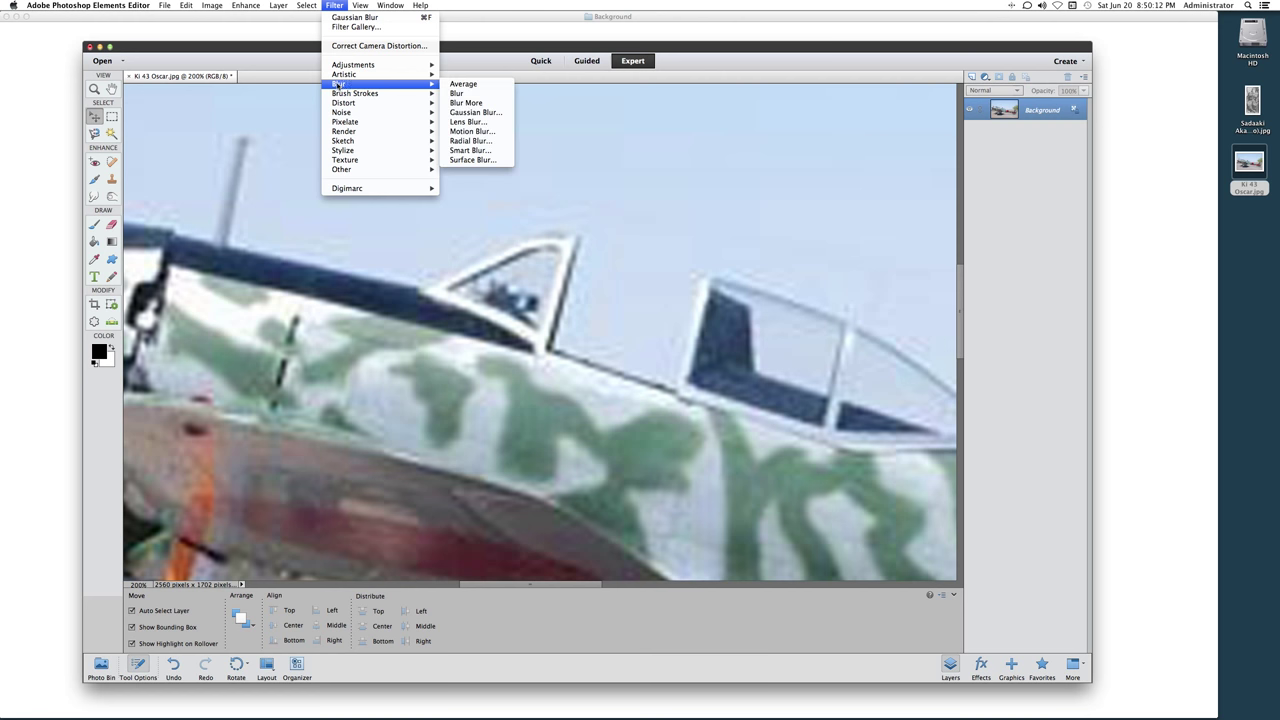
pyautogui.click(470, 112)
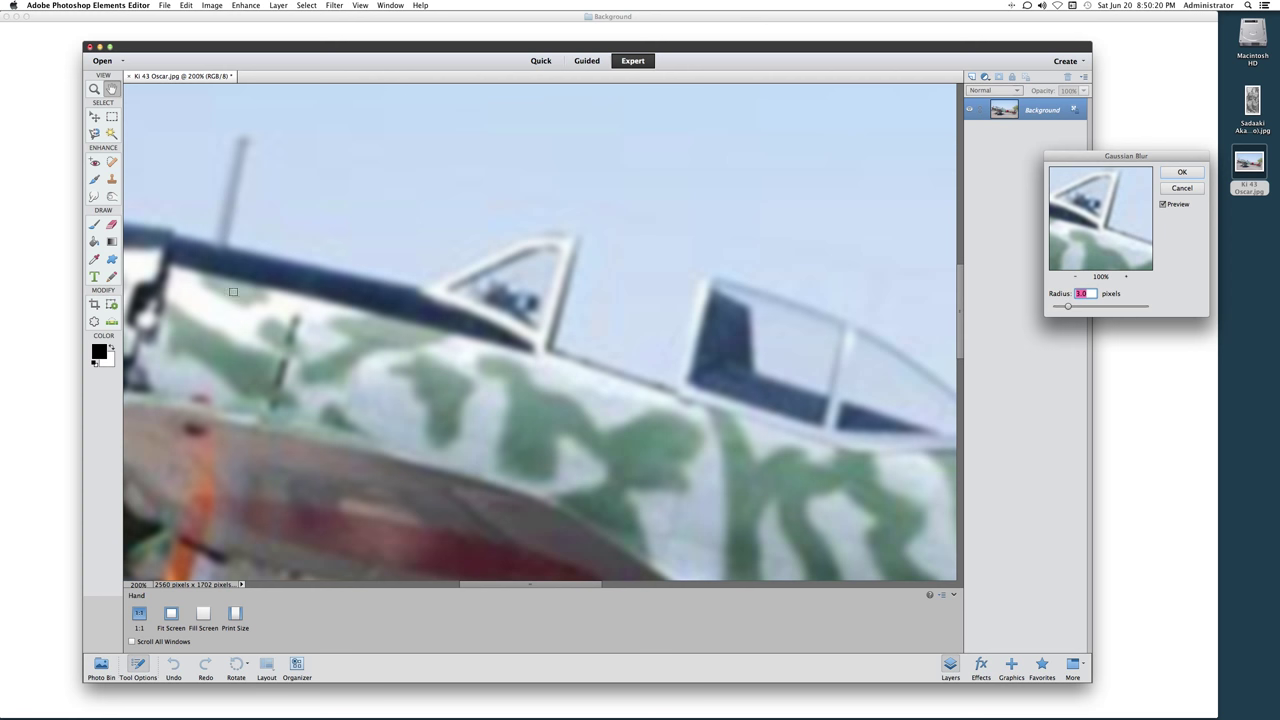
pyautogui.click(1058, 307)
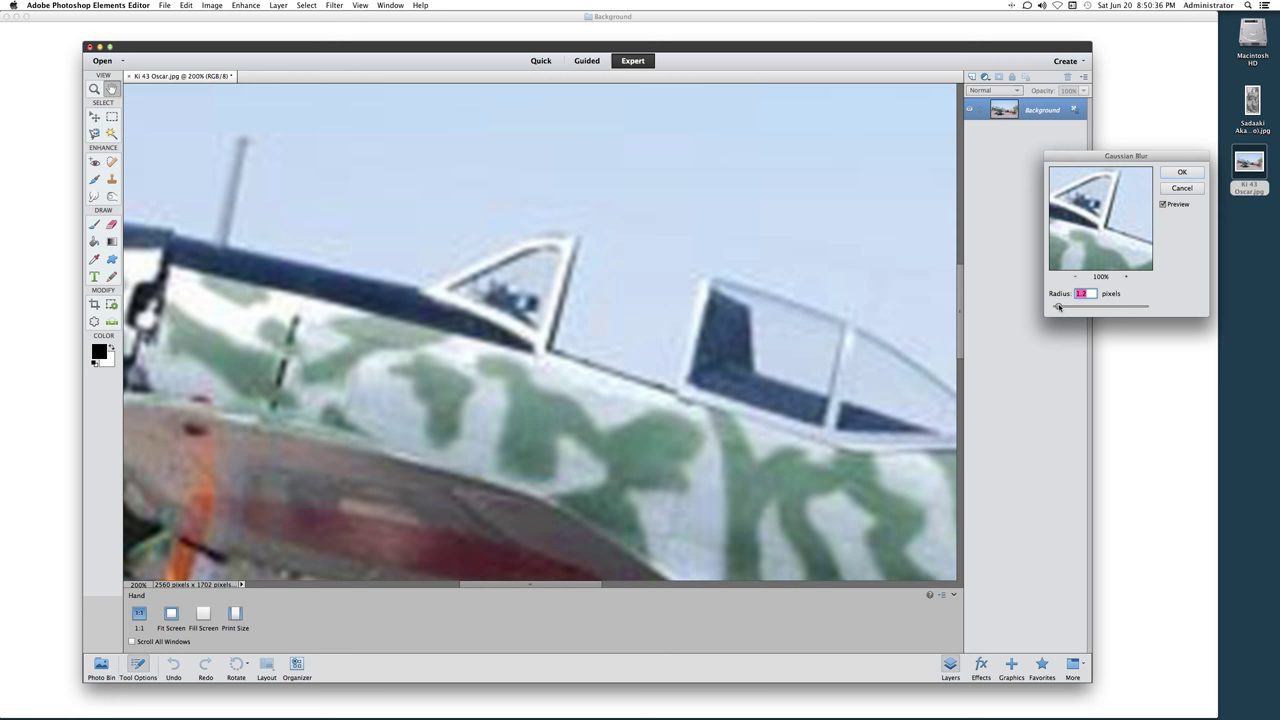
pyautogui.moveTo(1058, 307); pyautogui.dragTo(1056, 307)
pyautogui.click(1063, 307)
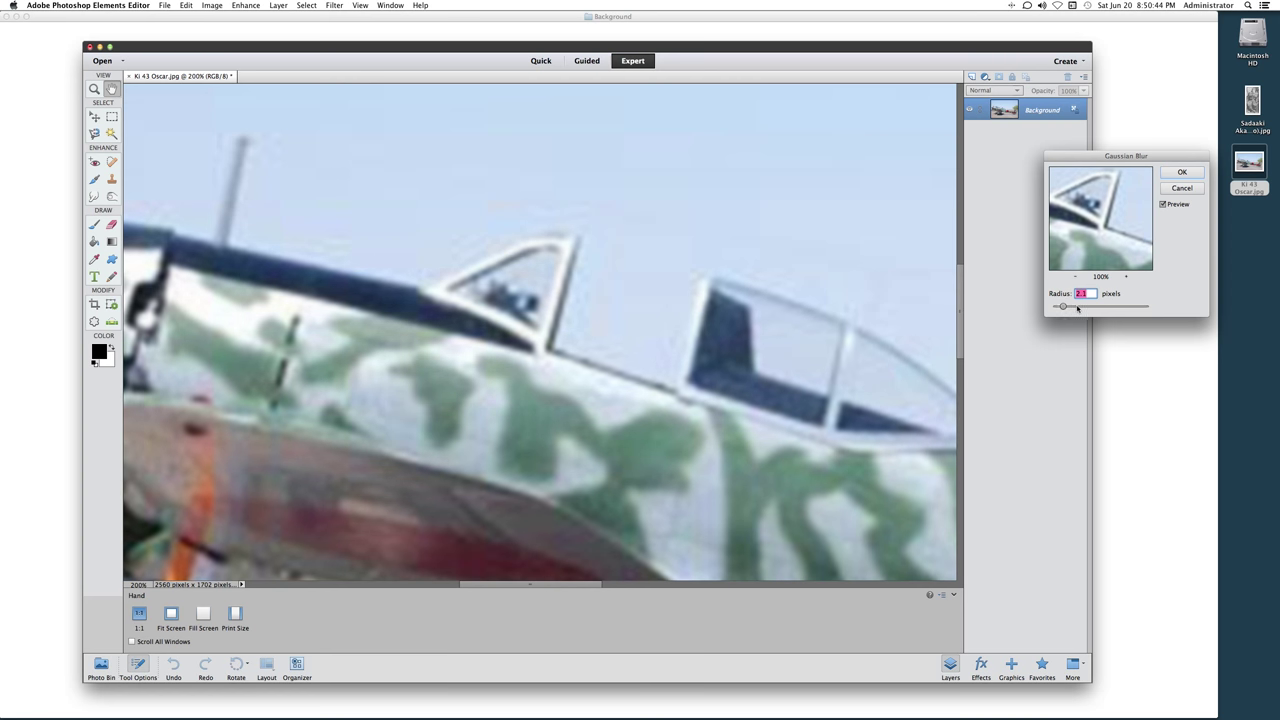
pyautogui.click(1078, 308)
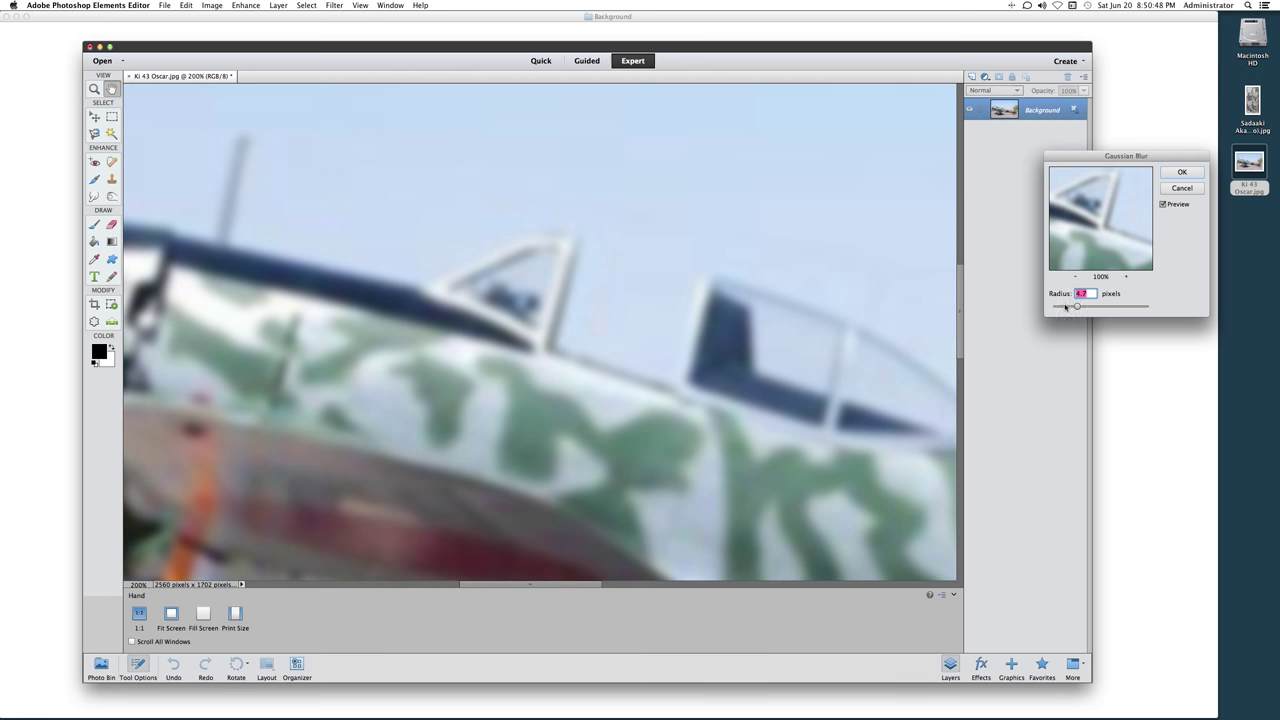
pyautogui.moveTo(1077, 306); pyautogui.dragTo(1068, 308)
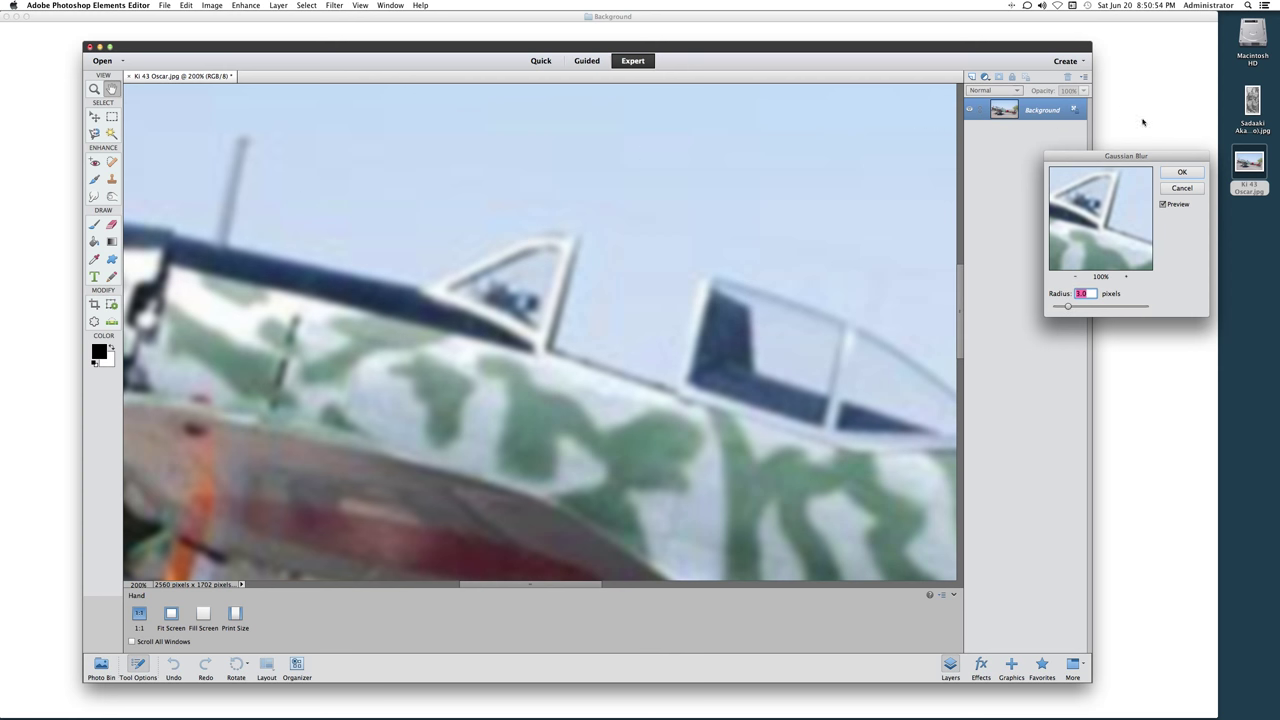
pyautogui.click(1184, 171)
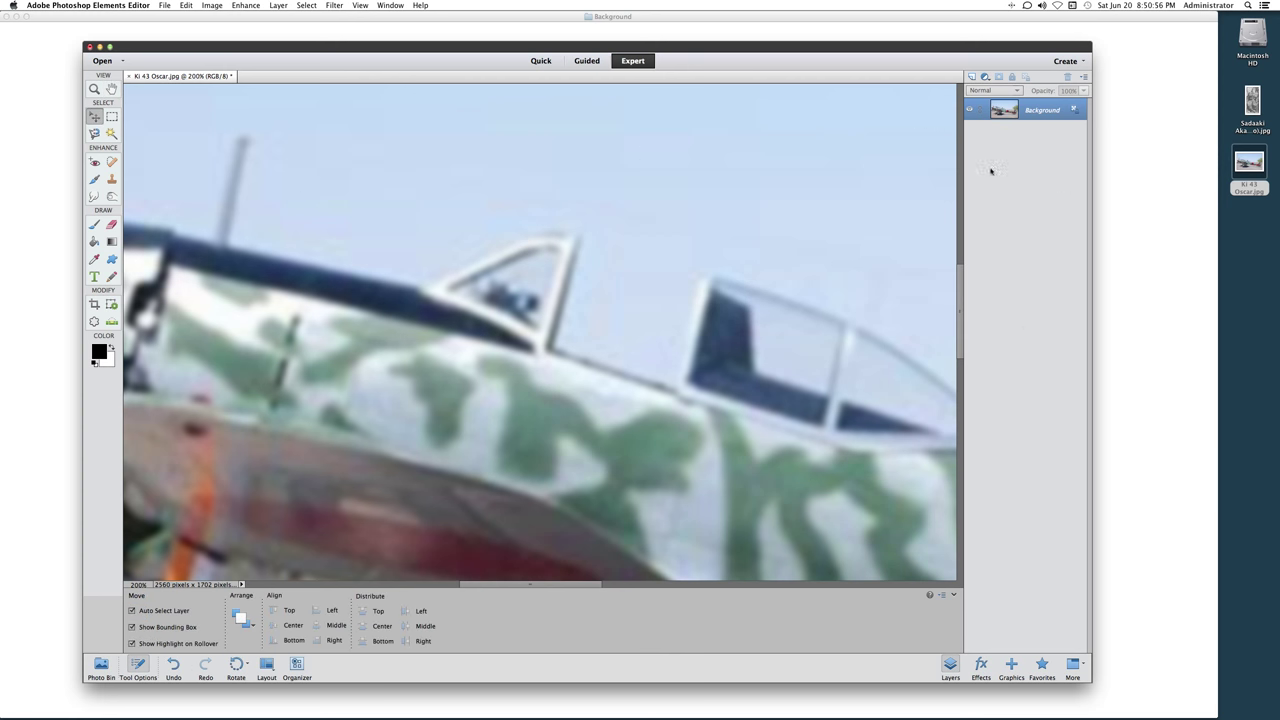
# - Fit the whole plane on screen and toggle undo/redo twice, ending with the blur kept
pyautogui.press('super+0')
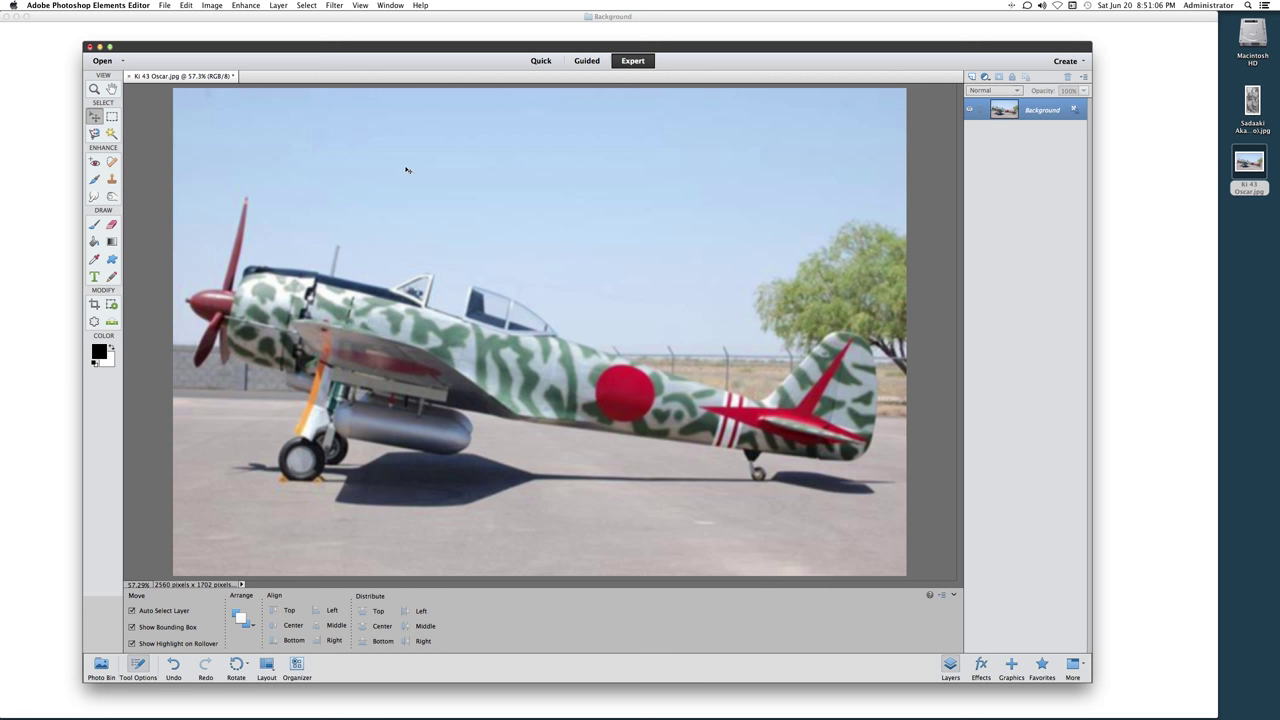
pyautogui.press('super+z')
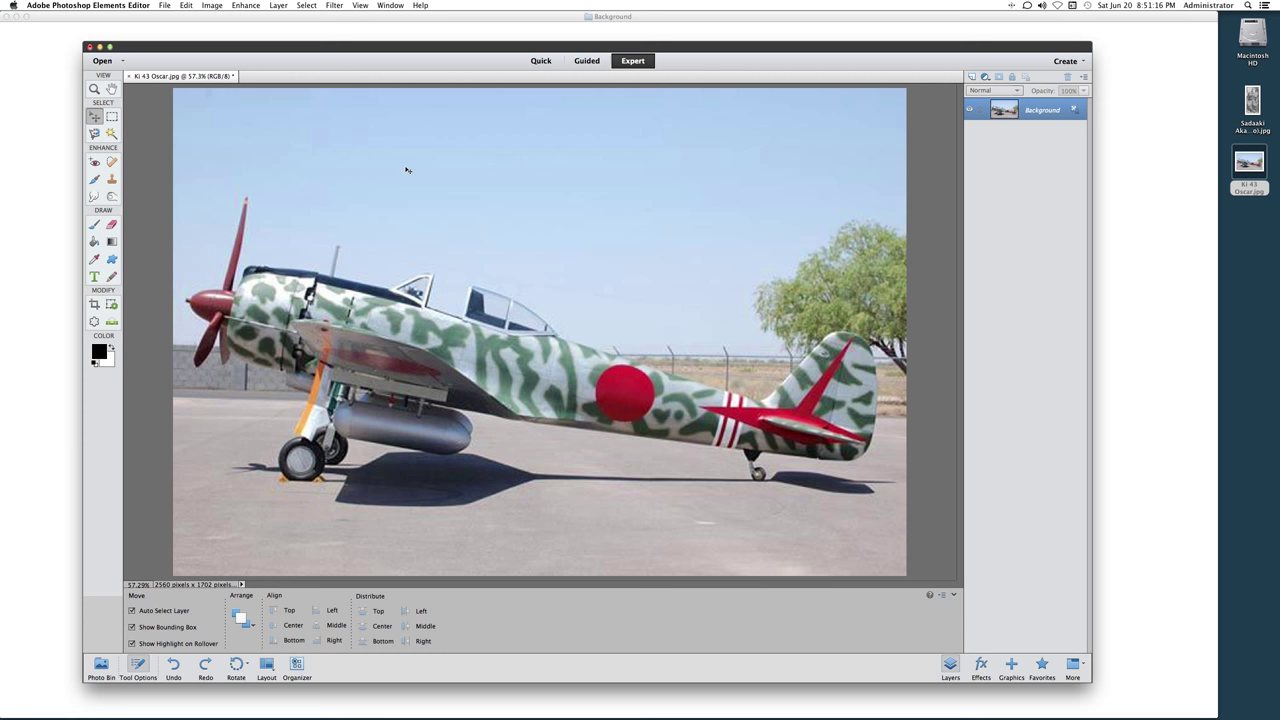
pyautogui.press('super+y')
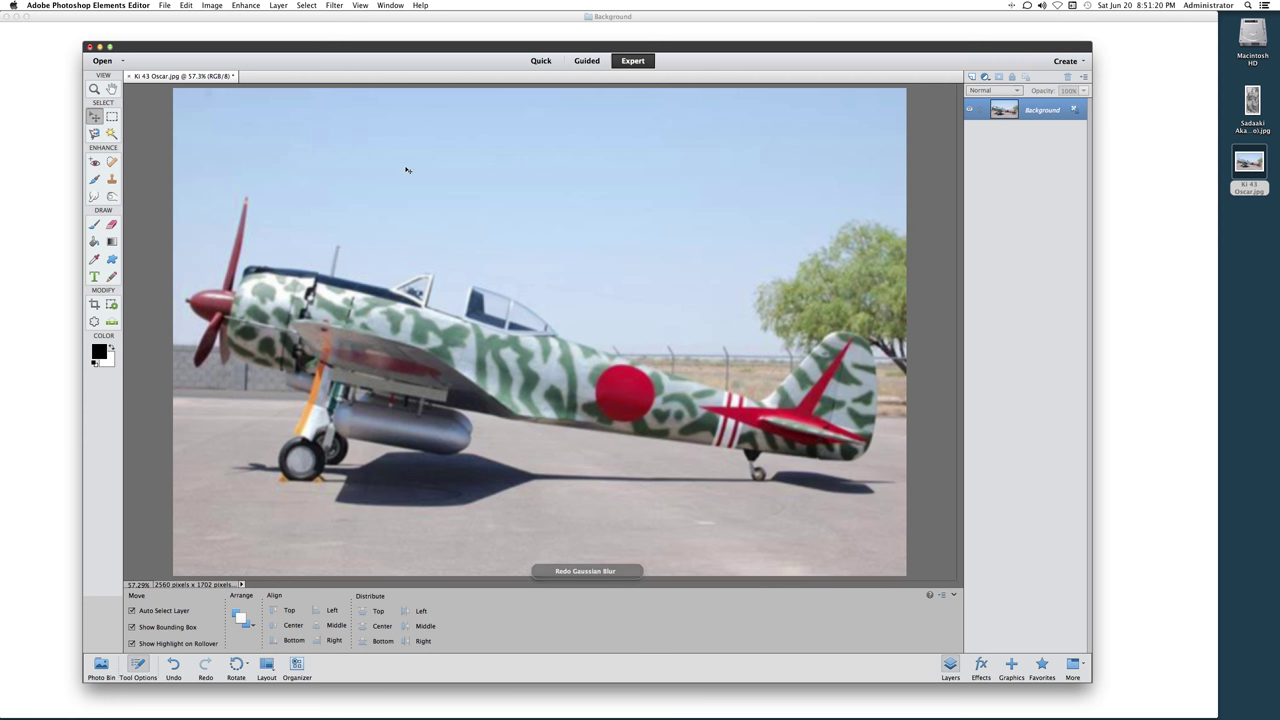
pyautogui.press('super+z')
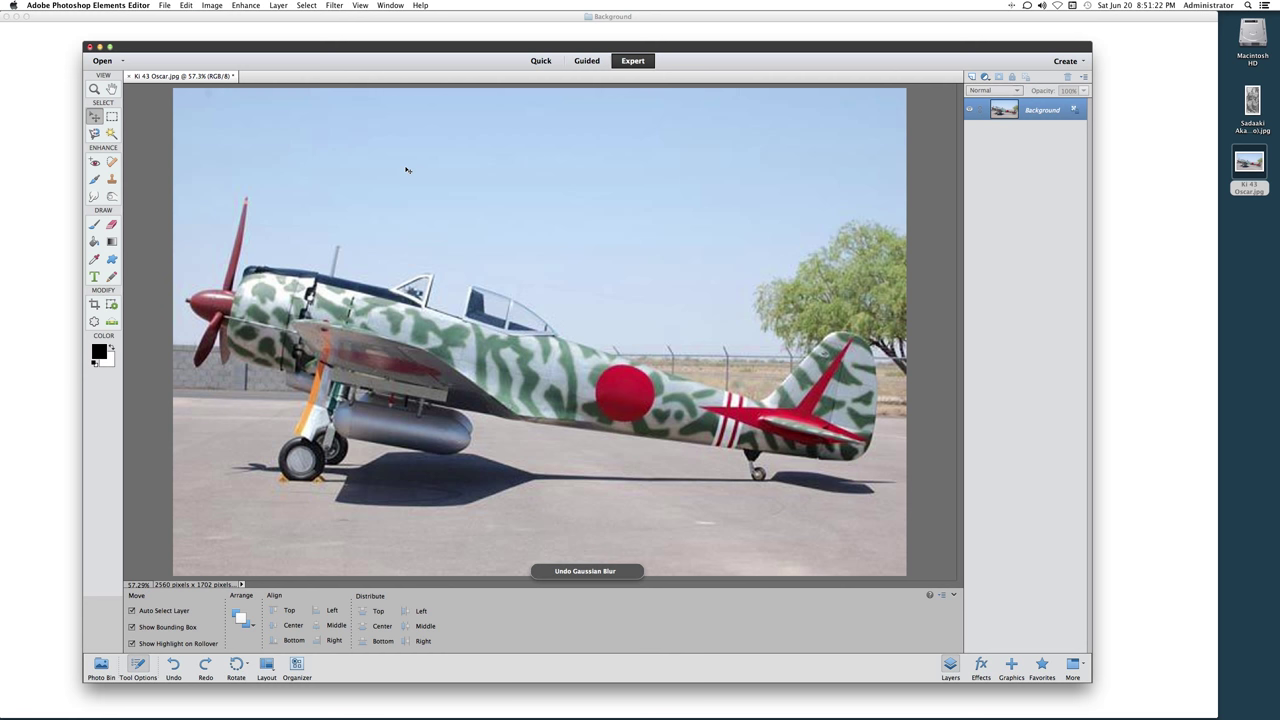
pyautogui.press('super+y')
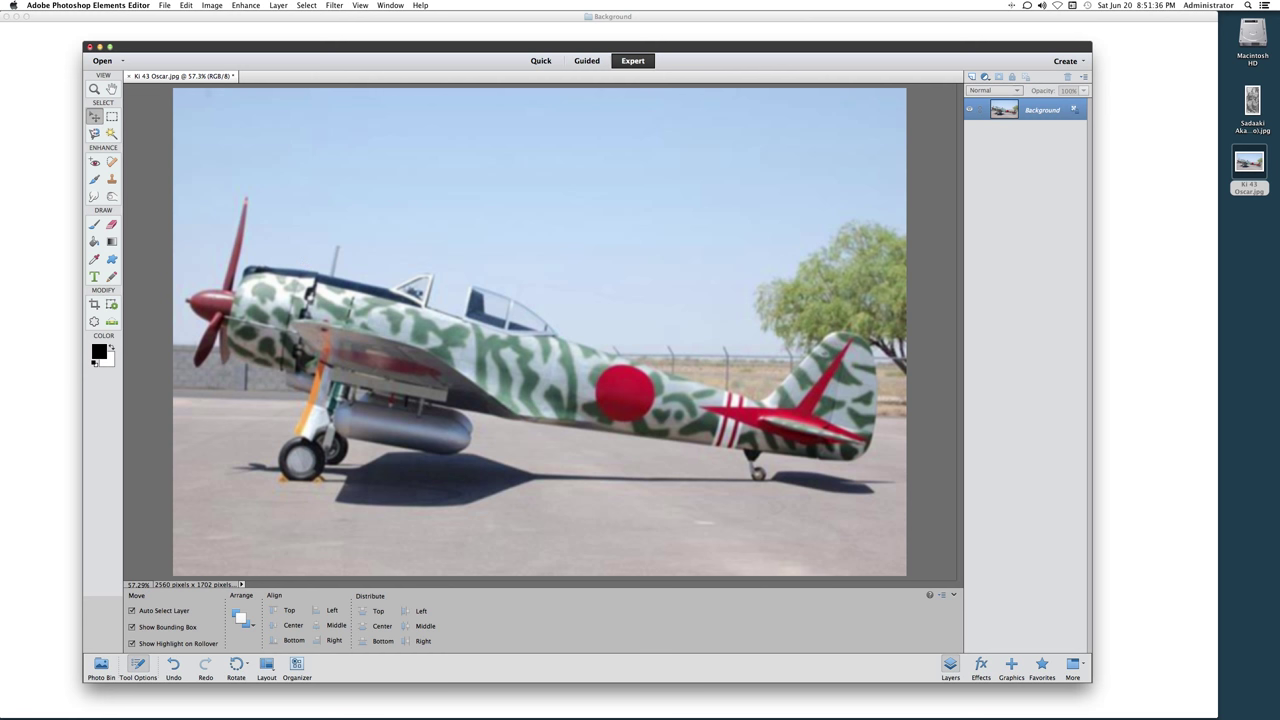
# - Save the blurred photo as 'Ki 43 Oscar resize.jpg' with High JPEG quality
pyautogui.click(163, 5)
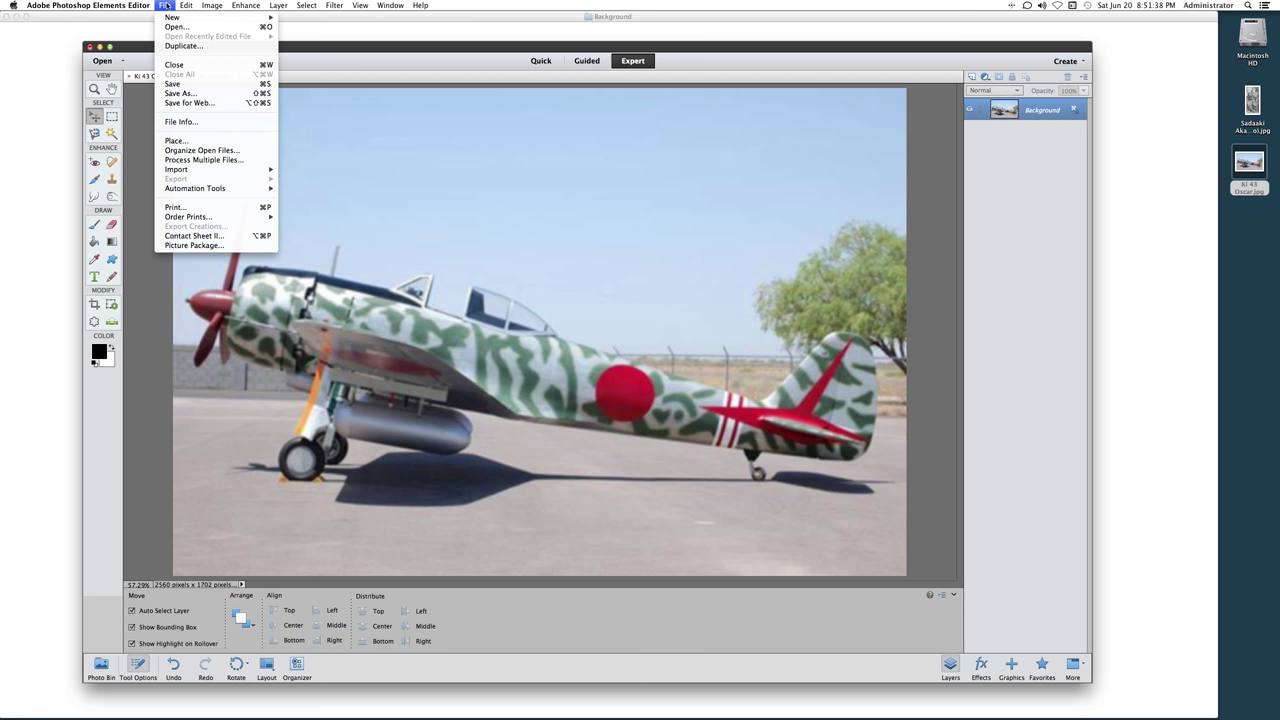
pyautogui.click(175, 94)
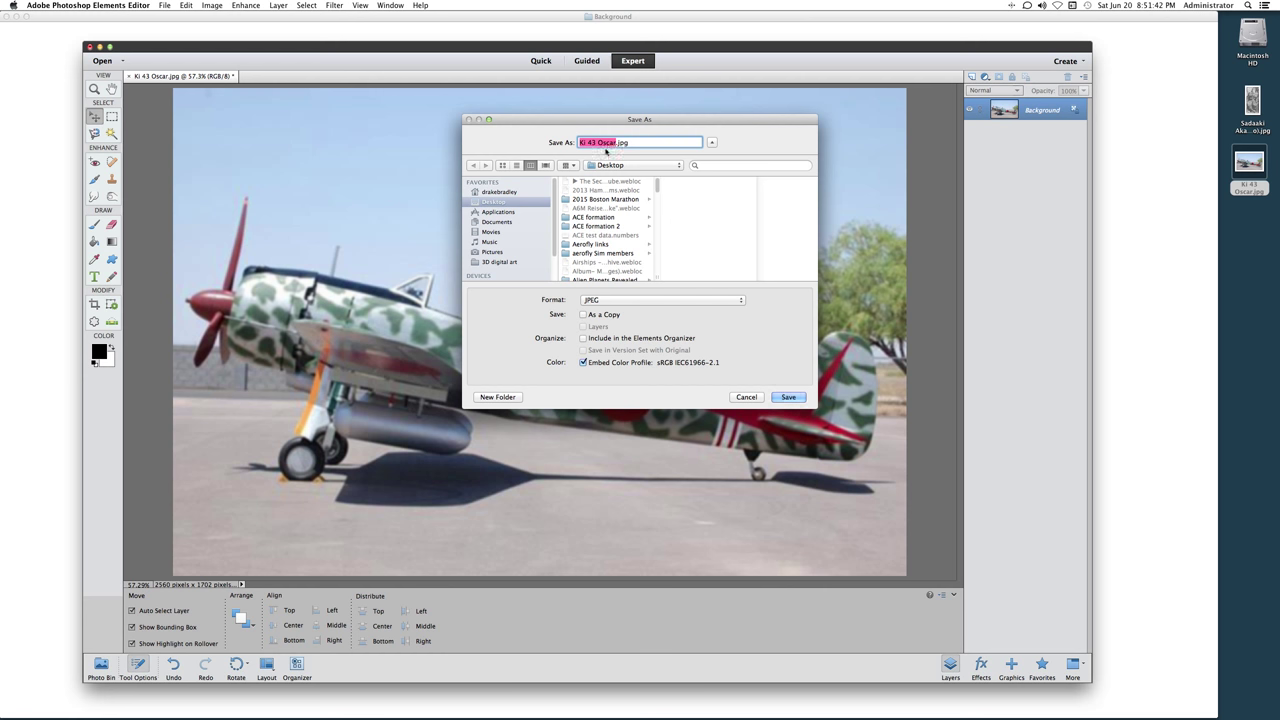
pyautogui.press('Right')
pyautogui.write('resize')
pyautogui.click(781, 399)
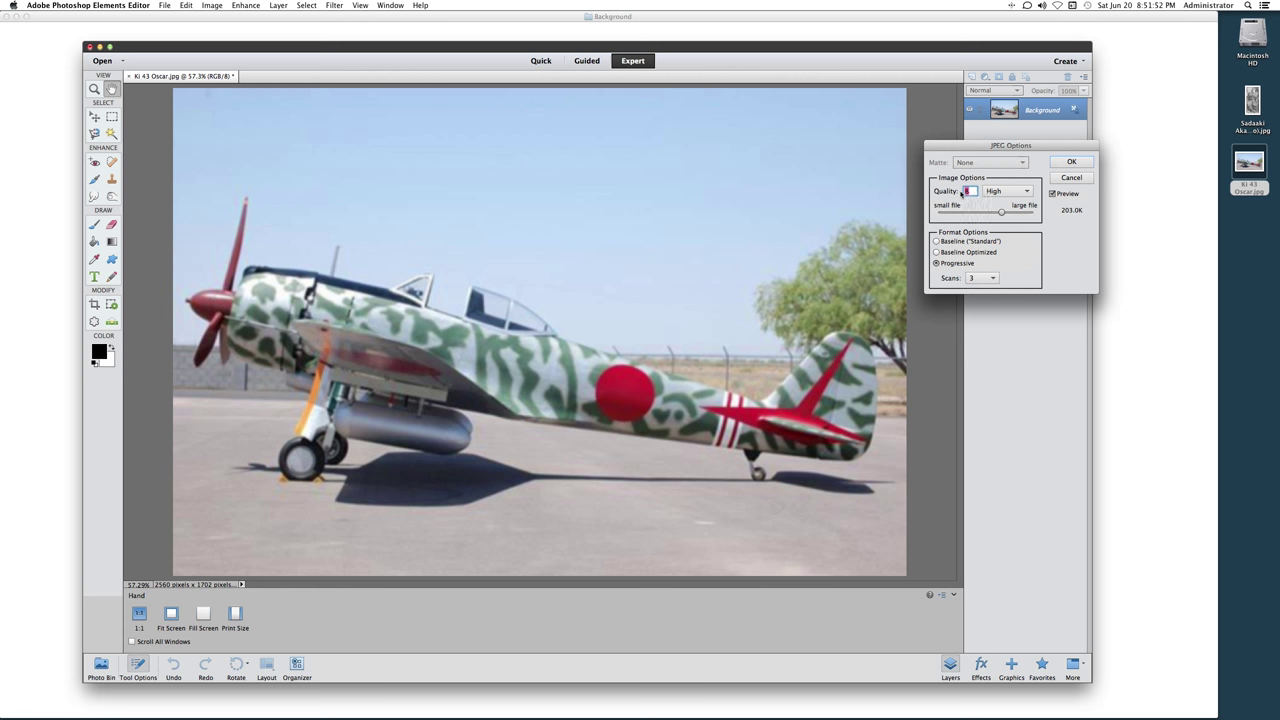
pyautogui.click(1068, 163)
pyautogui.click(1068, 163)
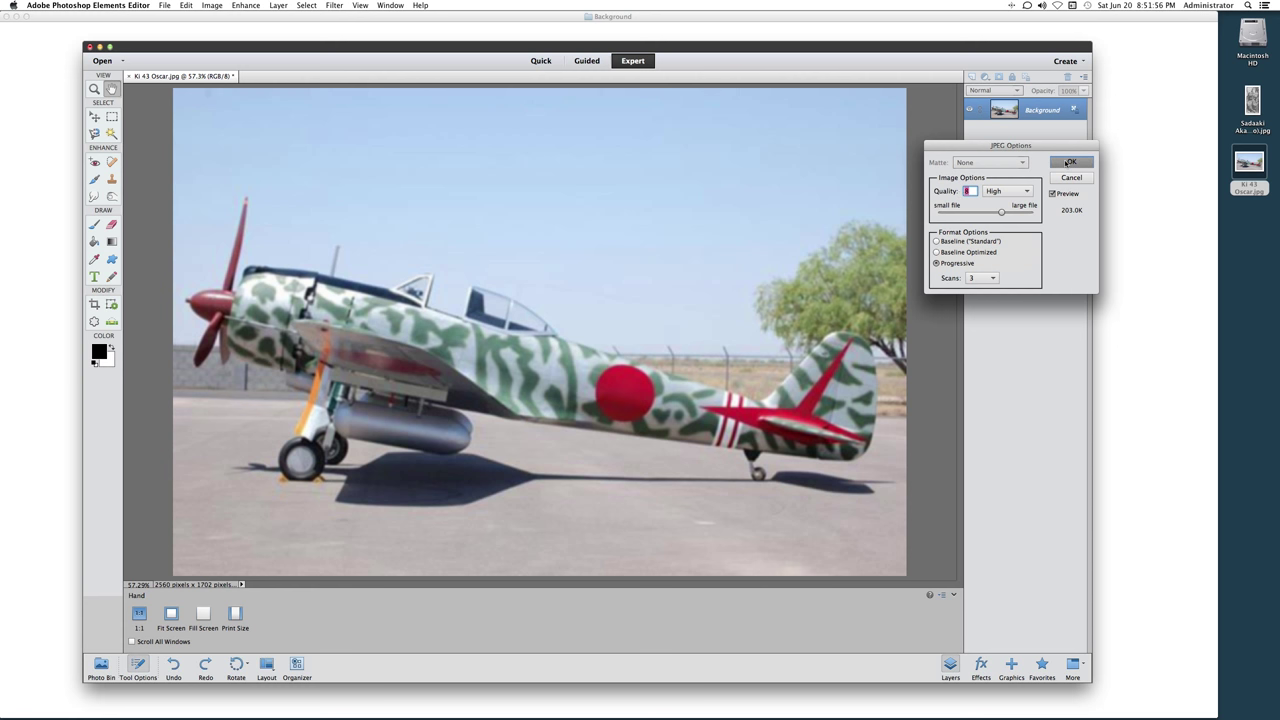
# - Position Ki 43 Oscar resize.jpg beneath the original on the desktop, briefly previewing it
pyautogui.click(1252, 250)
pyautogui.moveTo(1252, 250); pyautogui.dragTo(1250, 237)
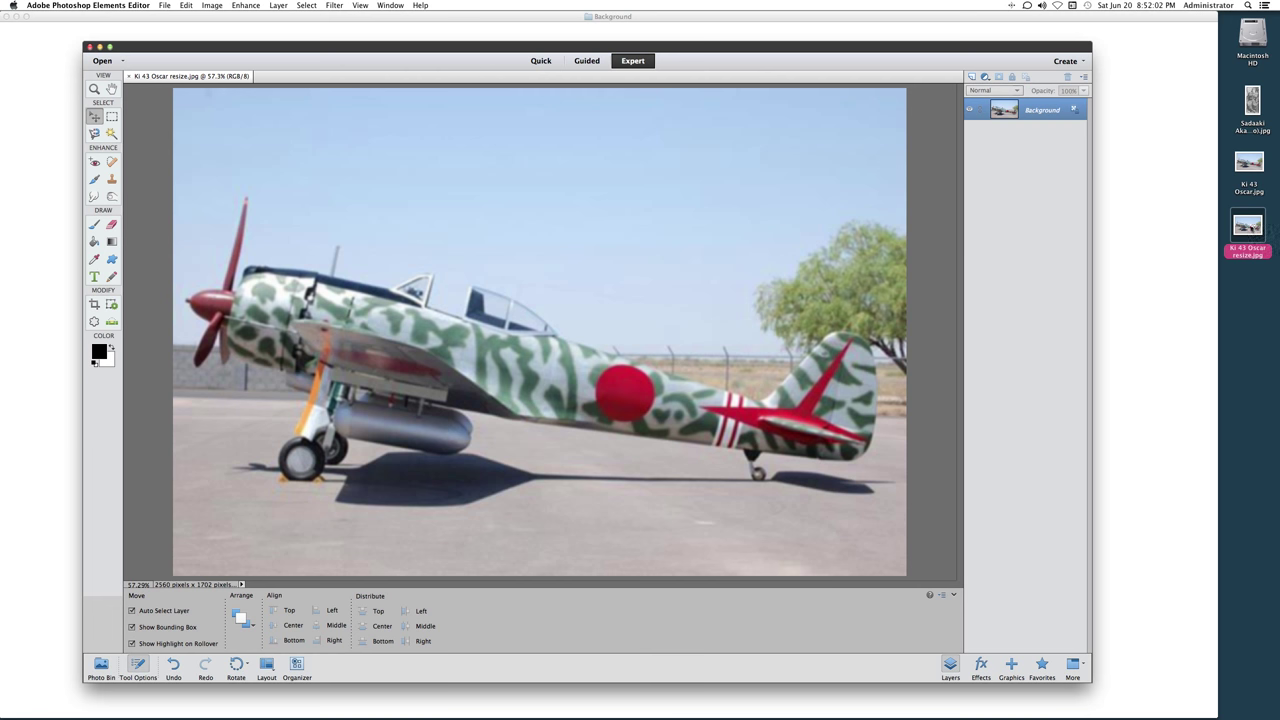
pyautogui.doubleClick(1256, 232)
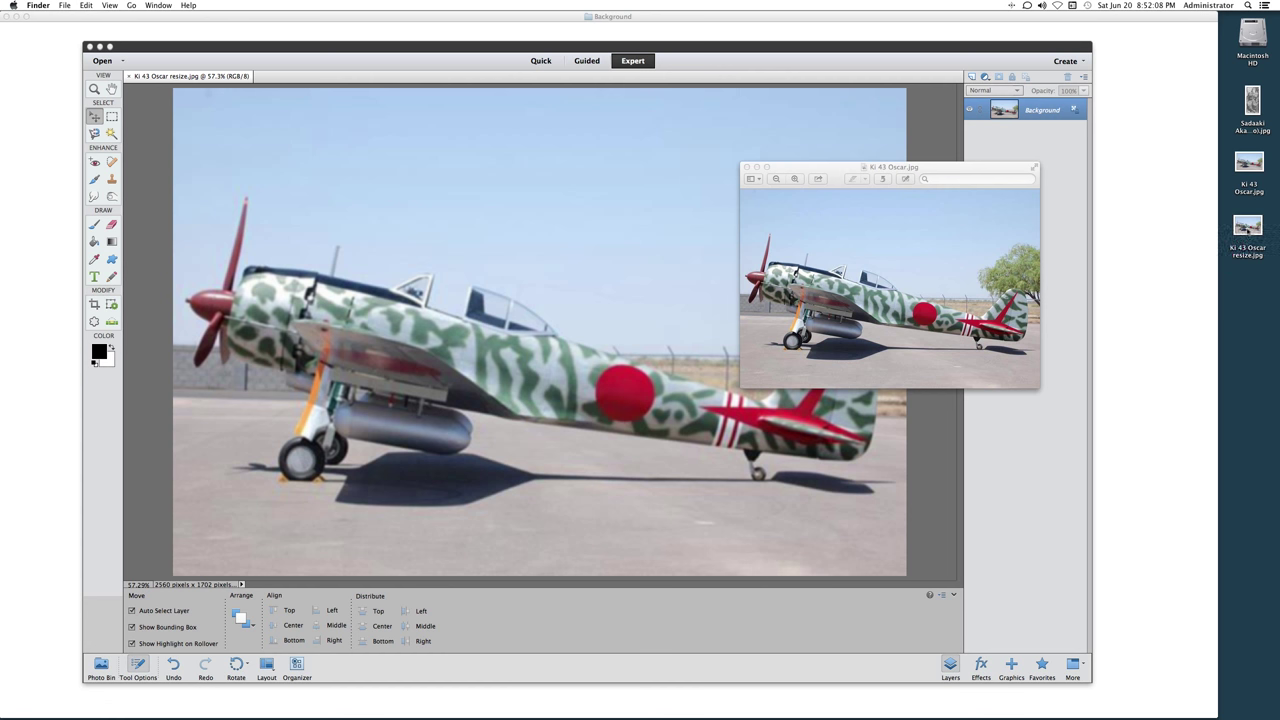
pyautogui.moveTo(1248, 238); pyautogui.dragTo(1249, 224)
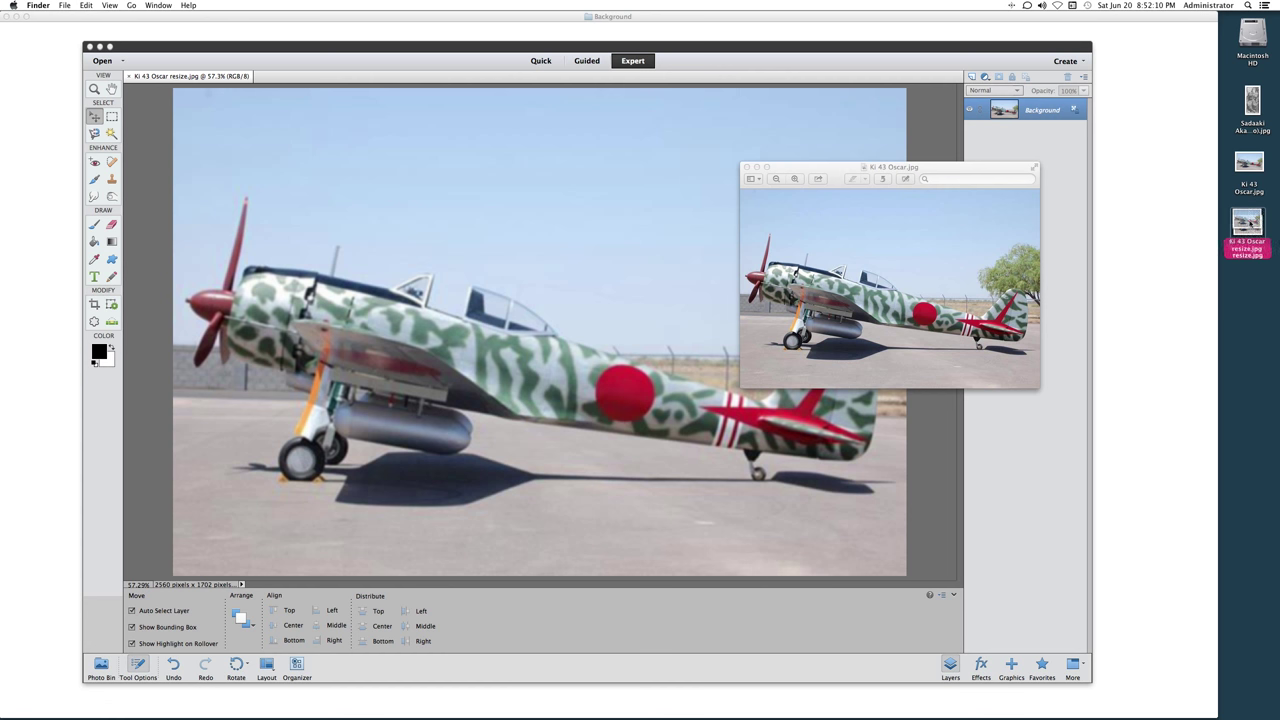
pyautogui.click(811, 213)
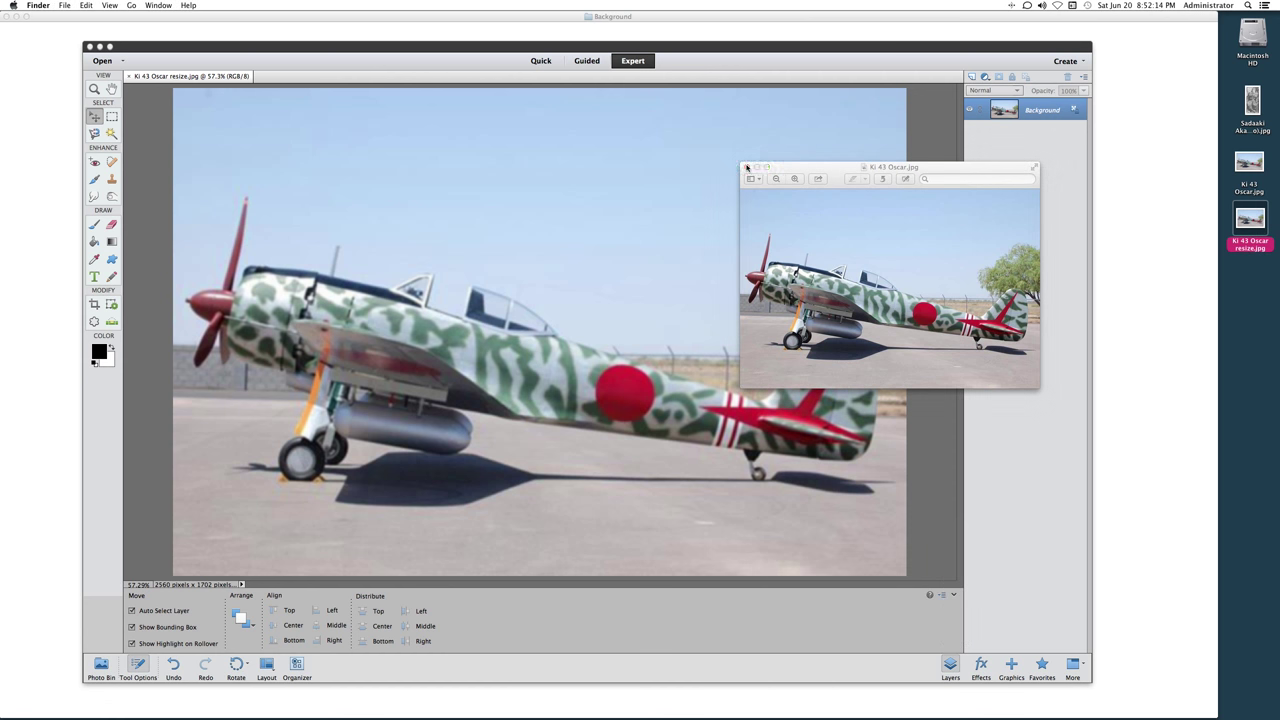
pyautogui.click(747, 167)
pyautogui.click(1180, 159)
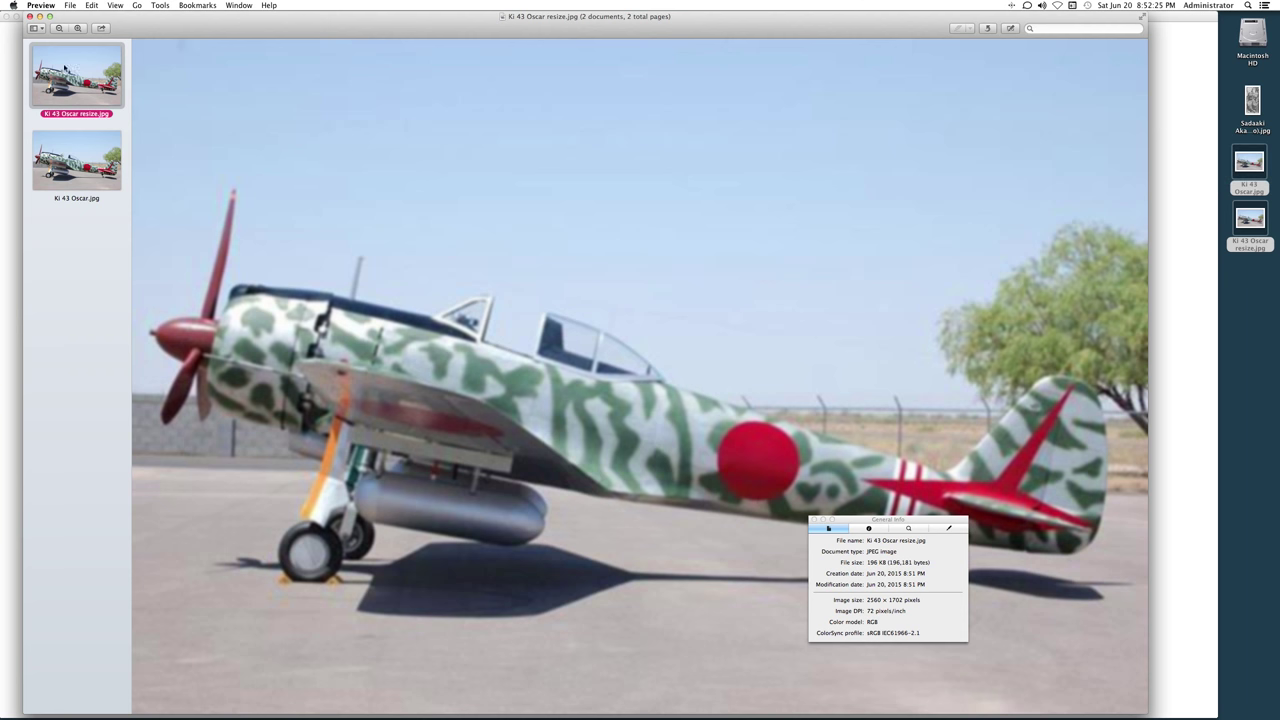
# - Switch between the original and resized photos in Preview, then start a full-screen slideshow
pyautogui.press('Down')
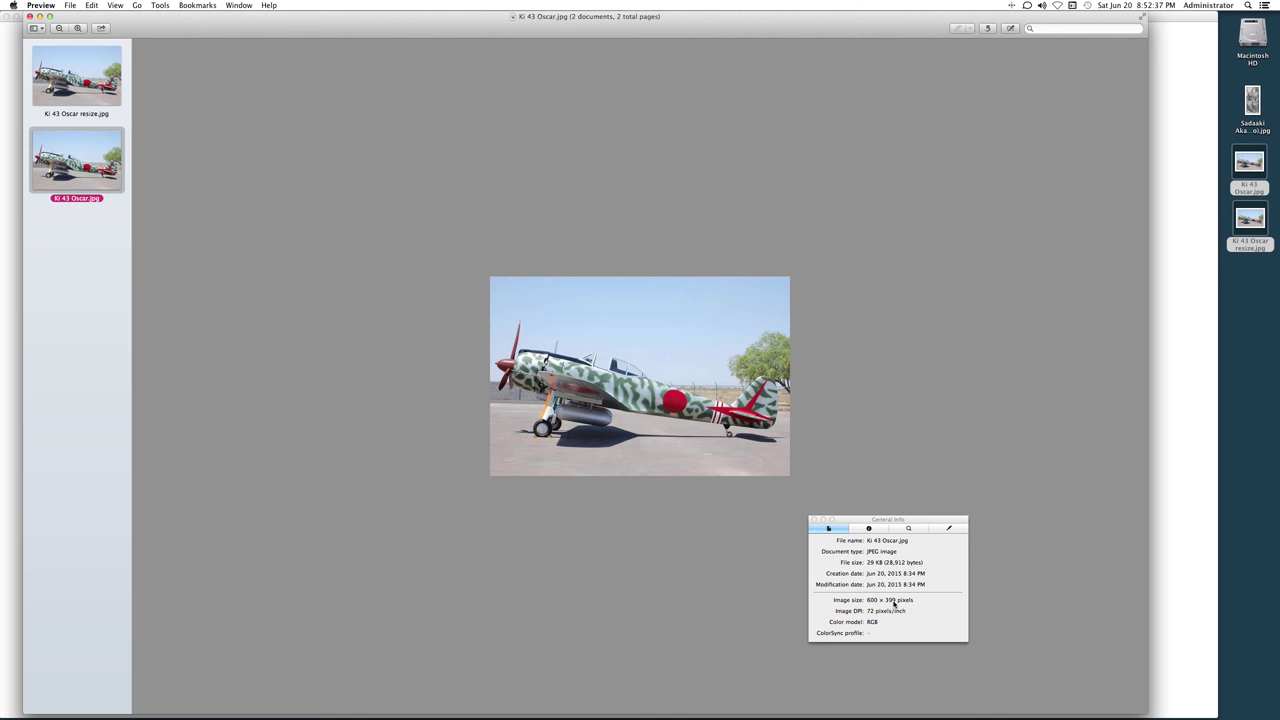
pyautogui.press('Up')
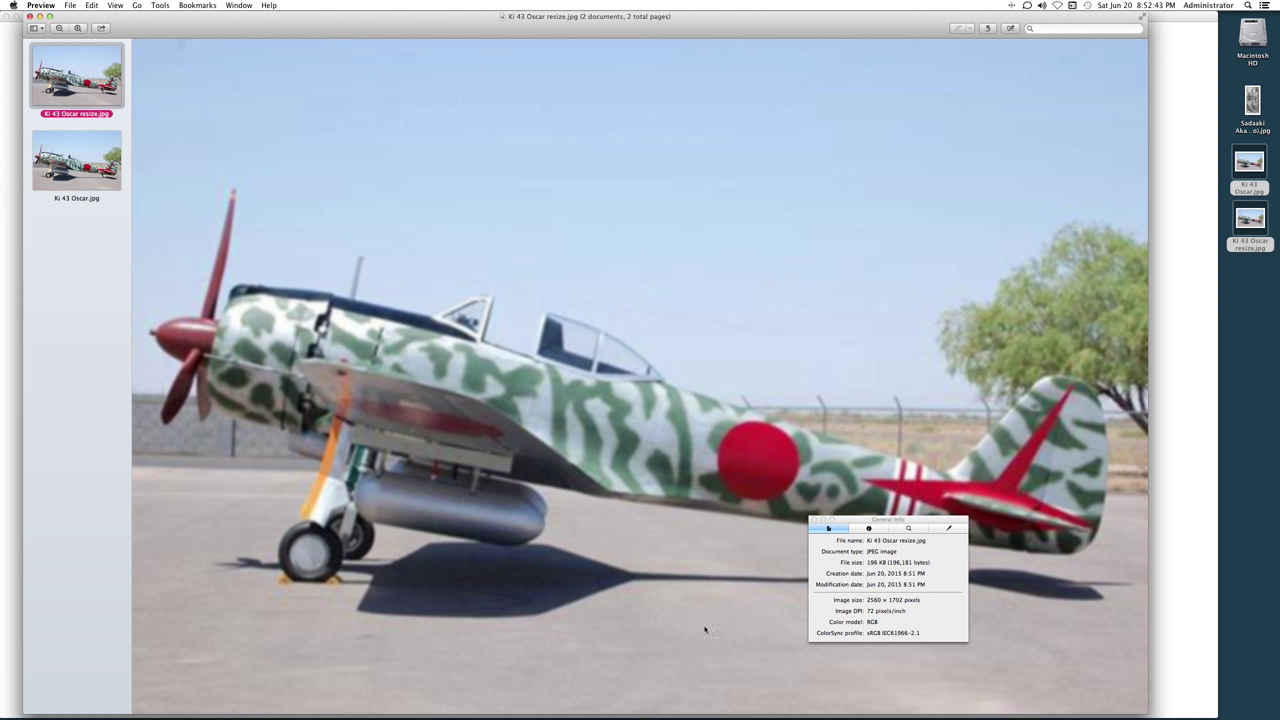
pyautogui.press('super+shift+f')
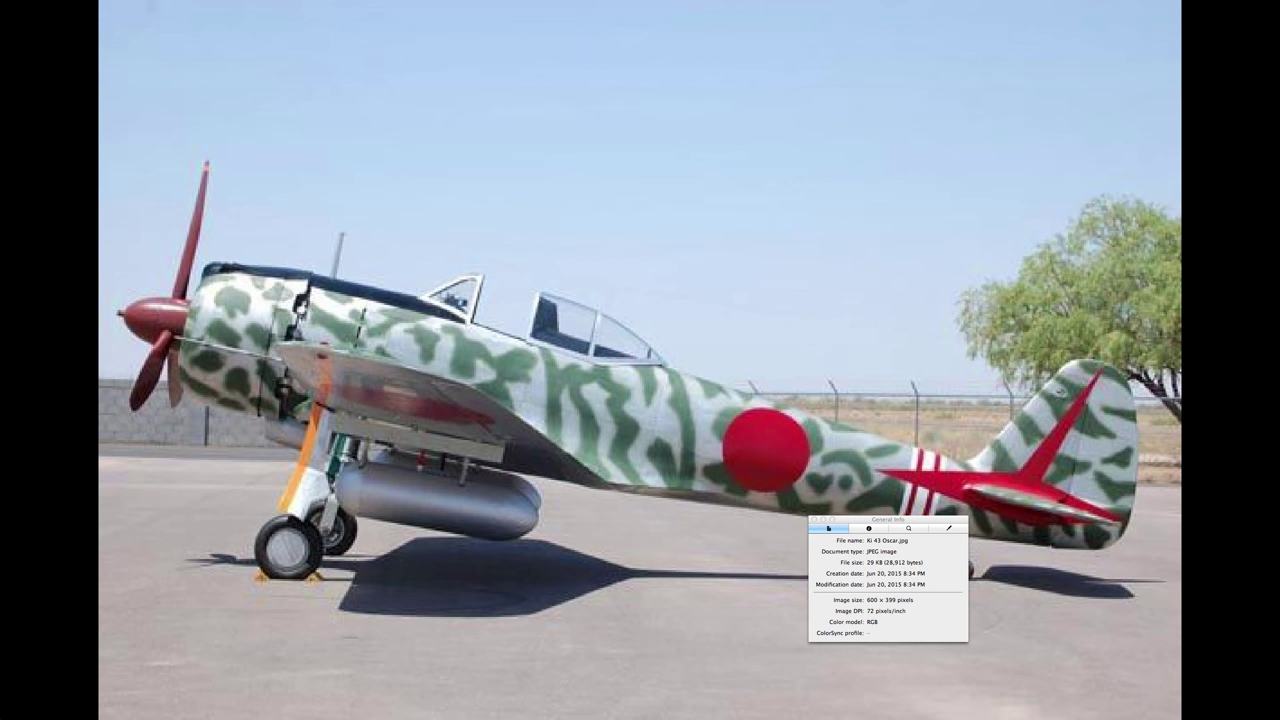
# - Pause the airplane photo slideshow in Preview
pyautogui.moveTo(442, 277)
pyautogui.press('space')
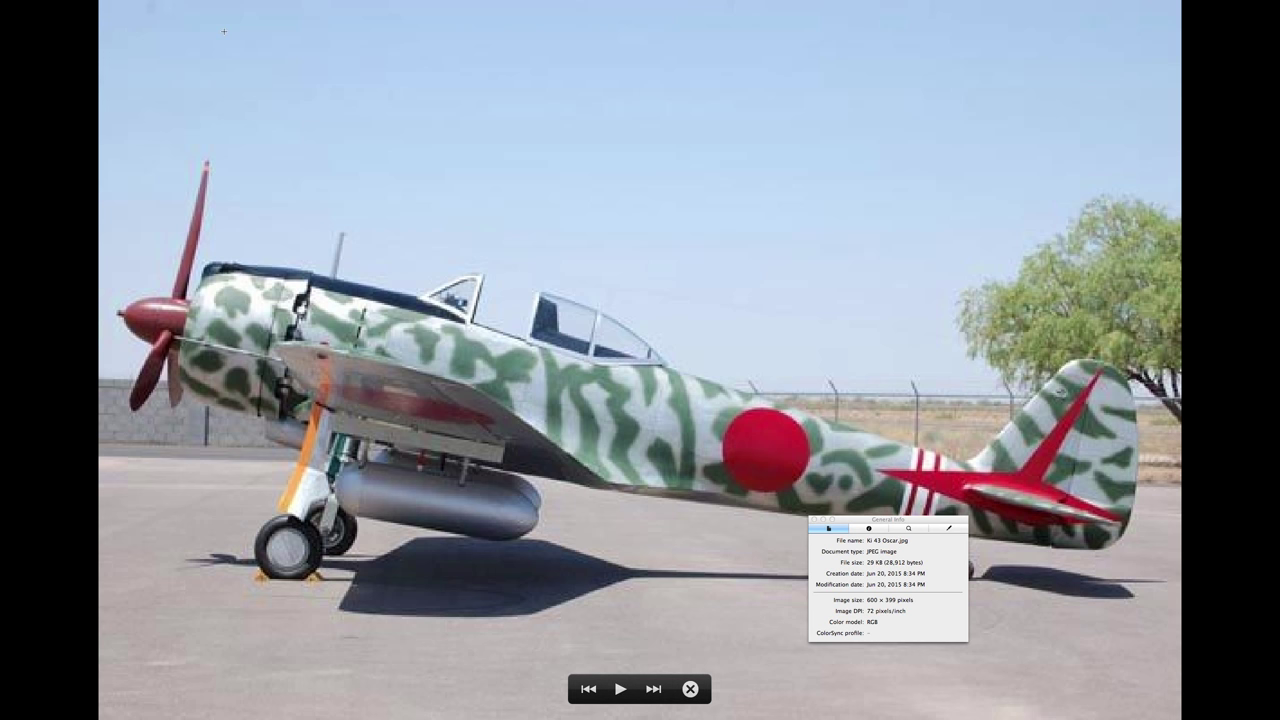
pyautogui.moveTo(442, 3)
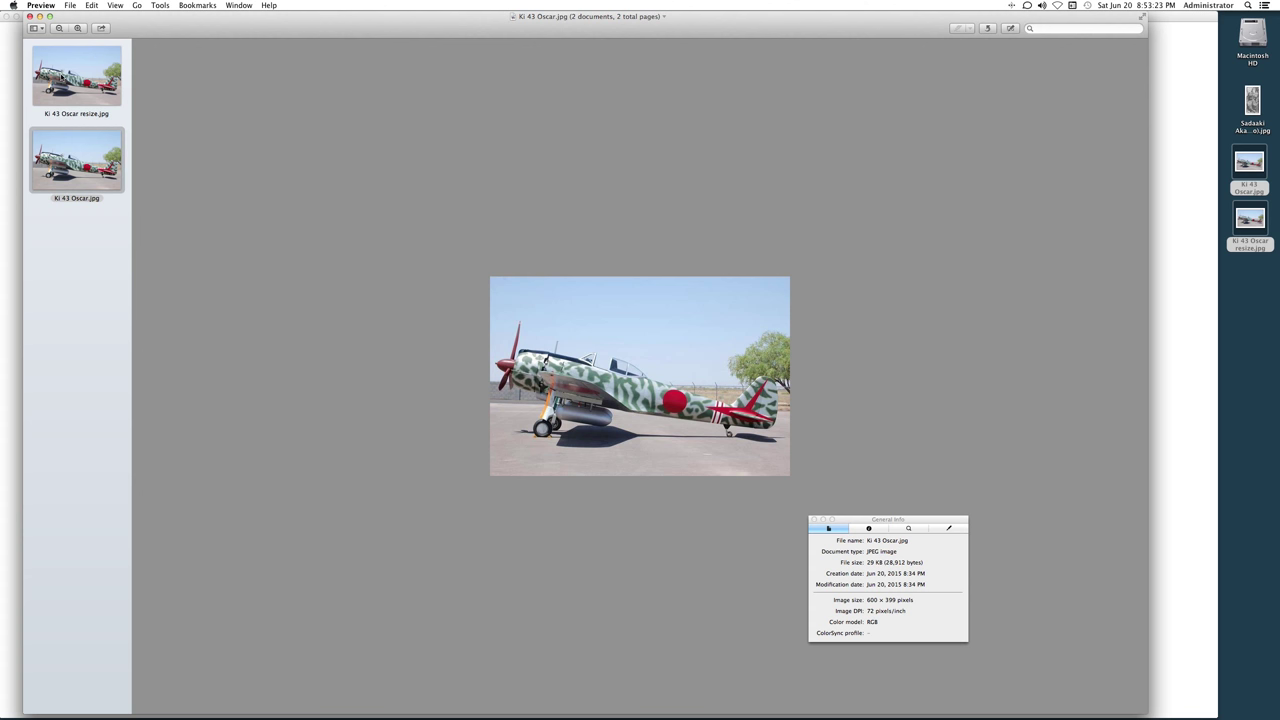
# - View the resized Ki 43 Oscar photo full screen, then close the Ki 43 Oscar photos window
pyautogui.click(62, 76)
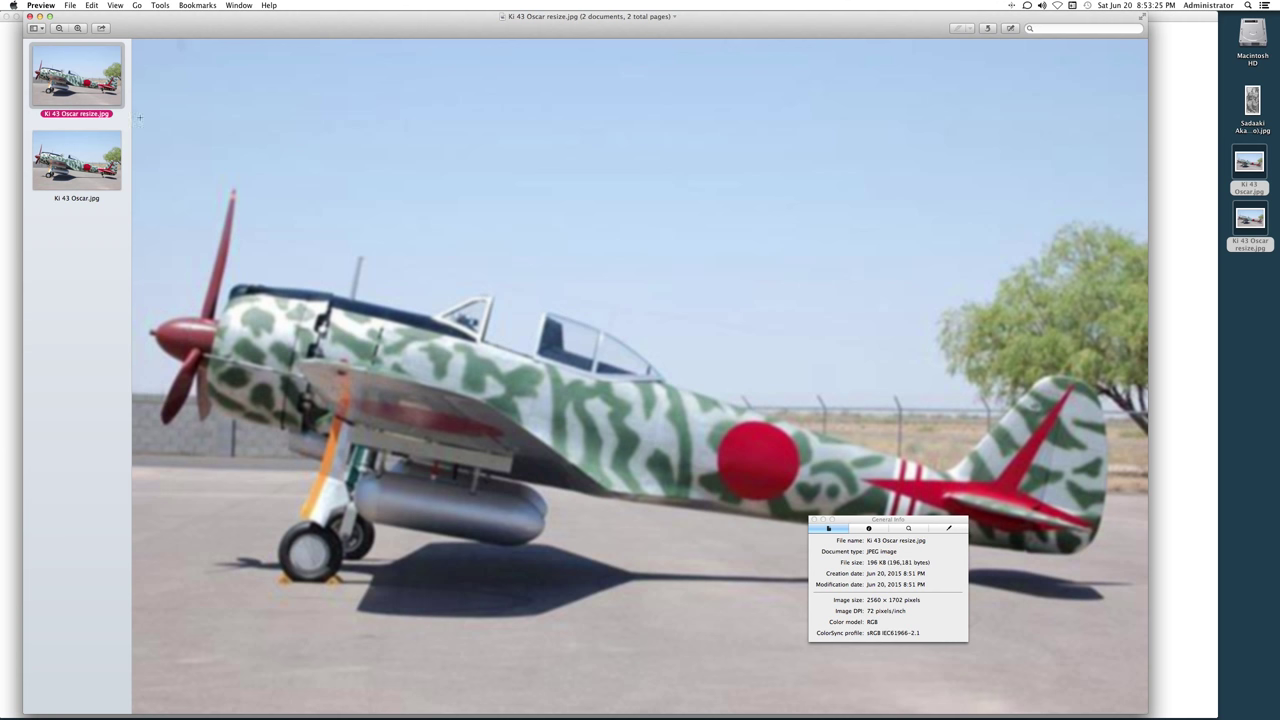
pyautogui.press('super+shift+f')
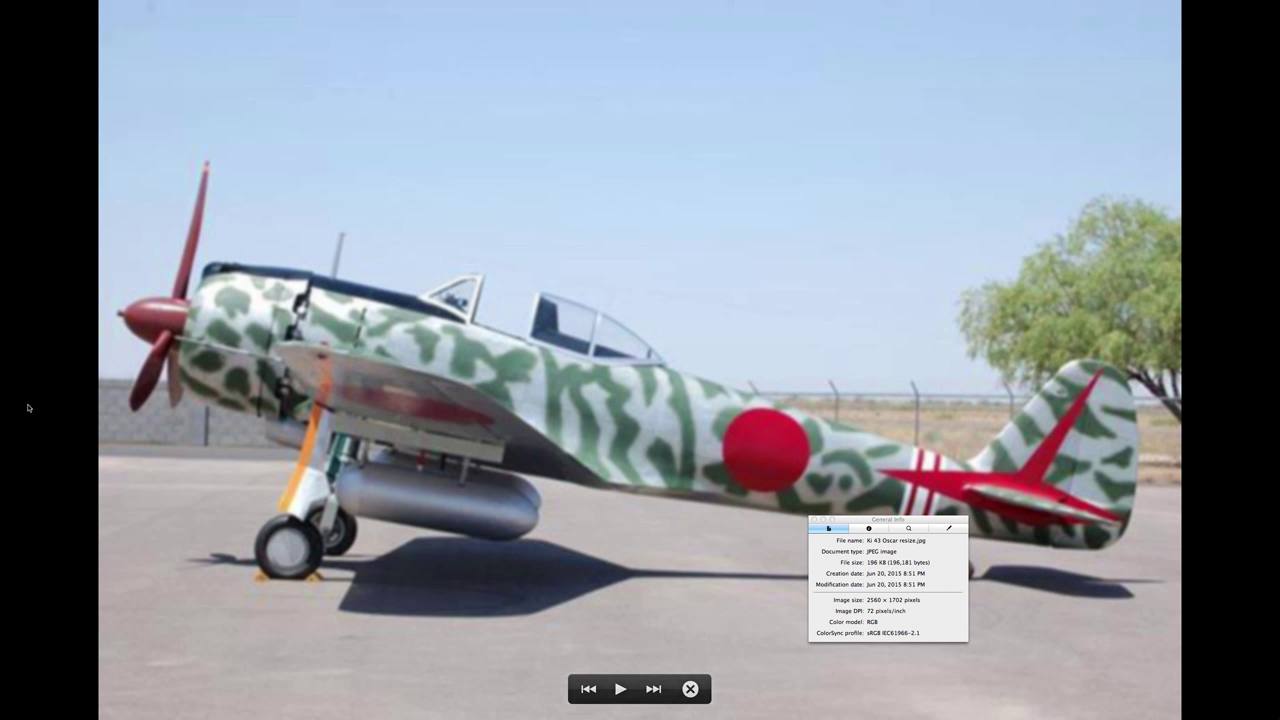
pyautogui.press('Escape')
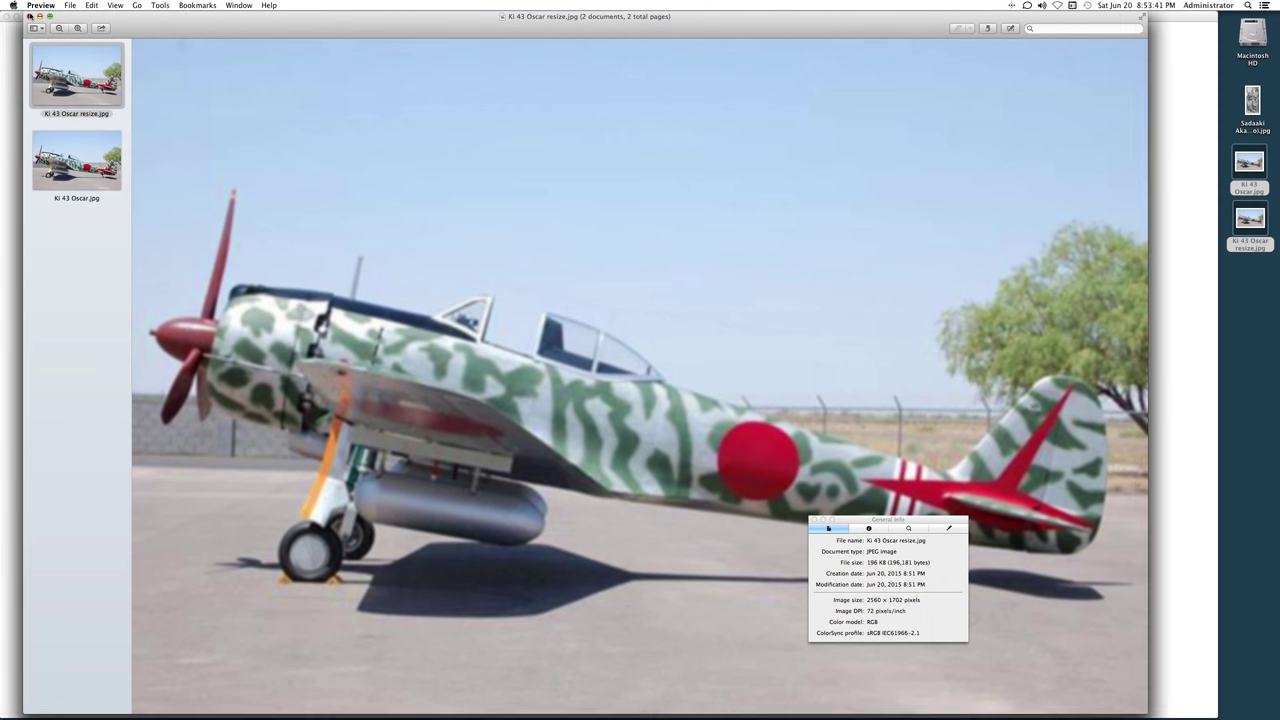
pyautogui.click(29, 16)
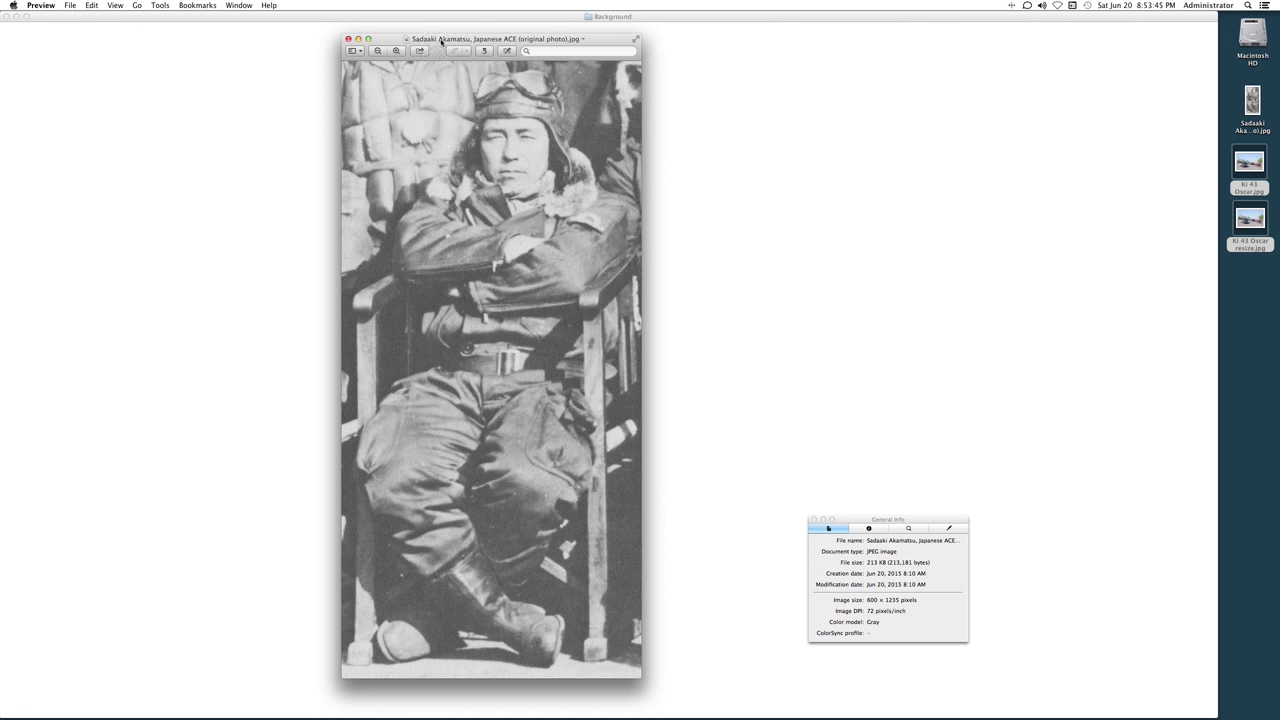
# - Drag the pilot portrait file from the desktop onto Photoshop Elements in the Dock to open it
pyautogui.click(444, 41)
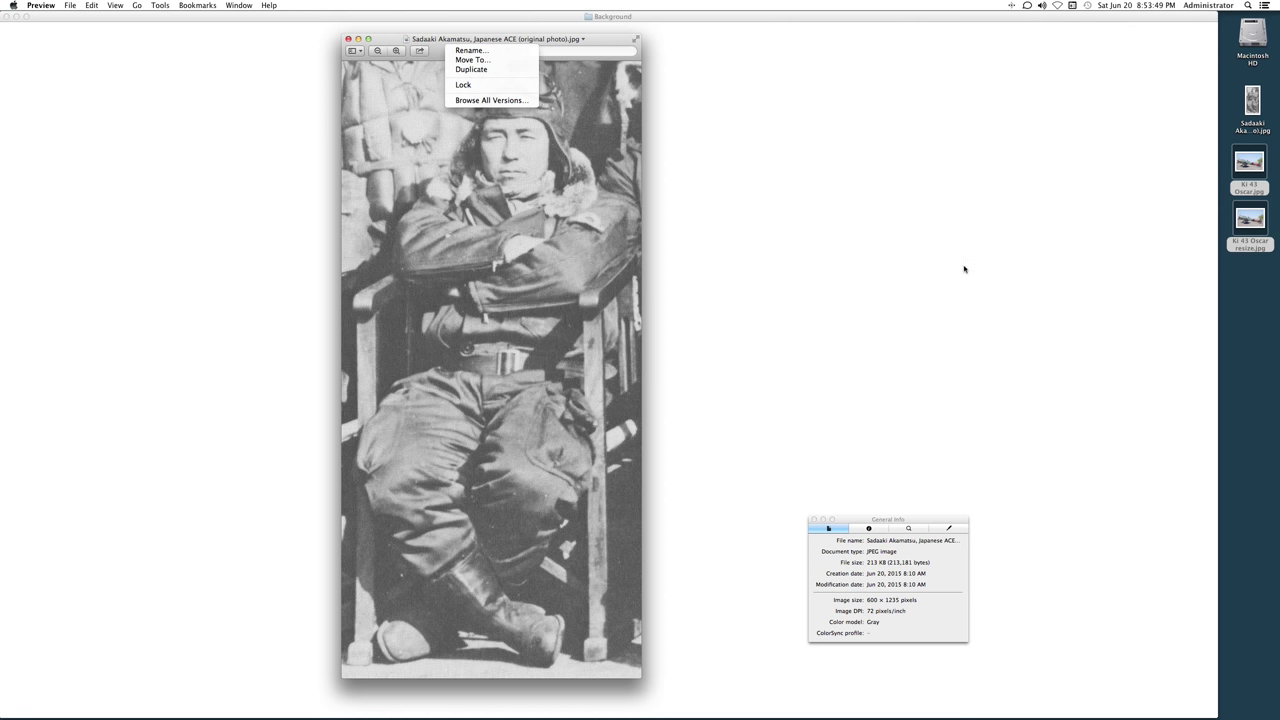
pyautogui.click(390, 40)
pyautogui.click(1266, 321)
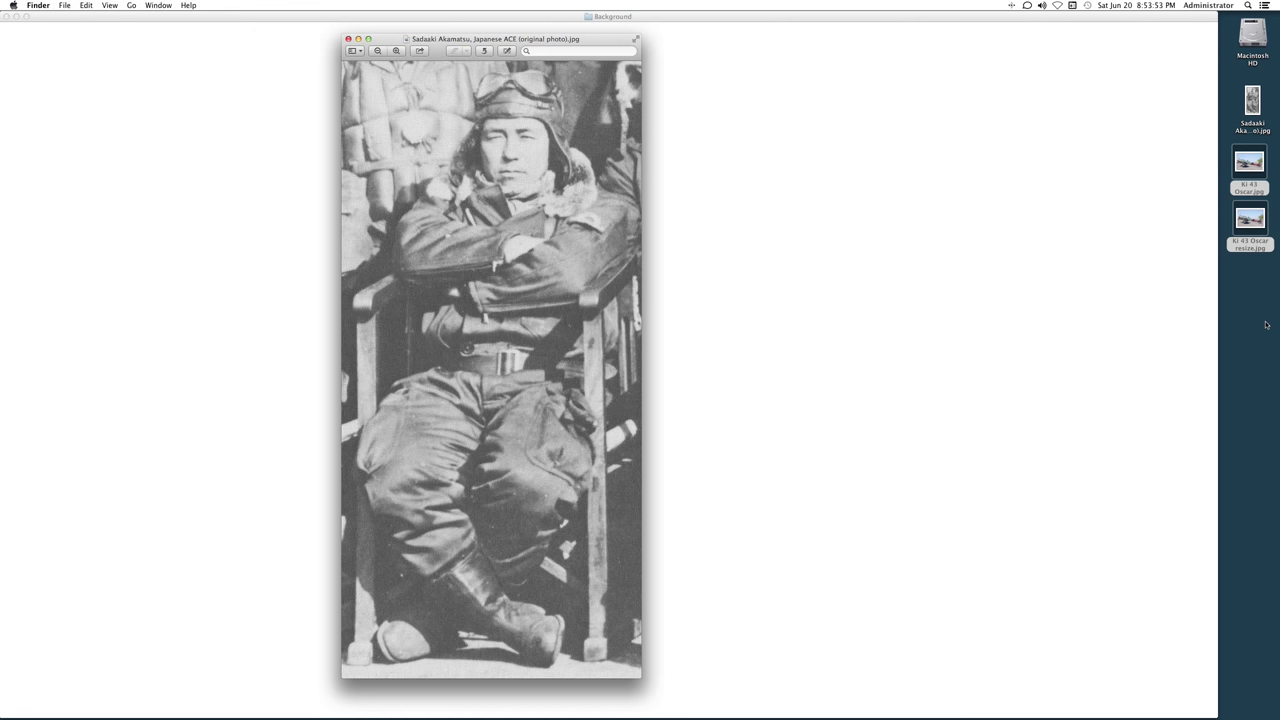
pyautogui.click(1265, 318)
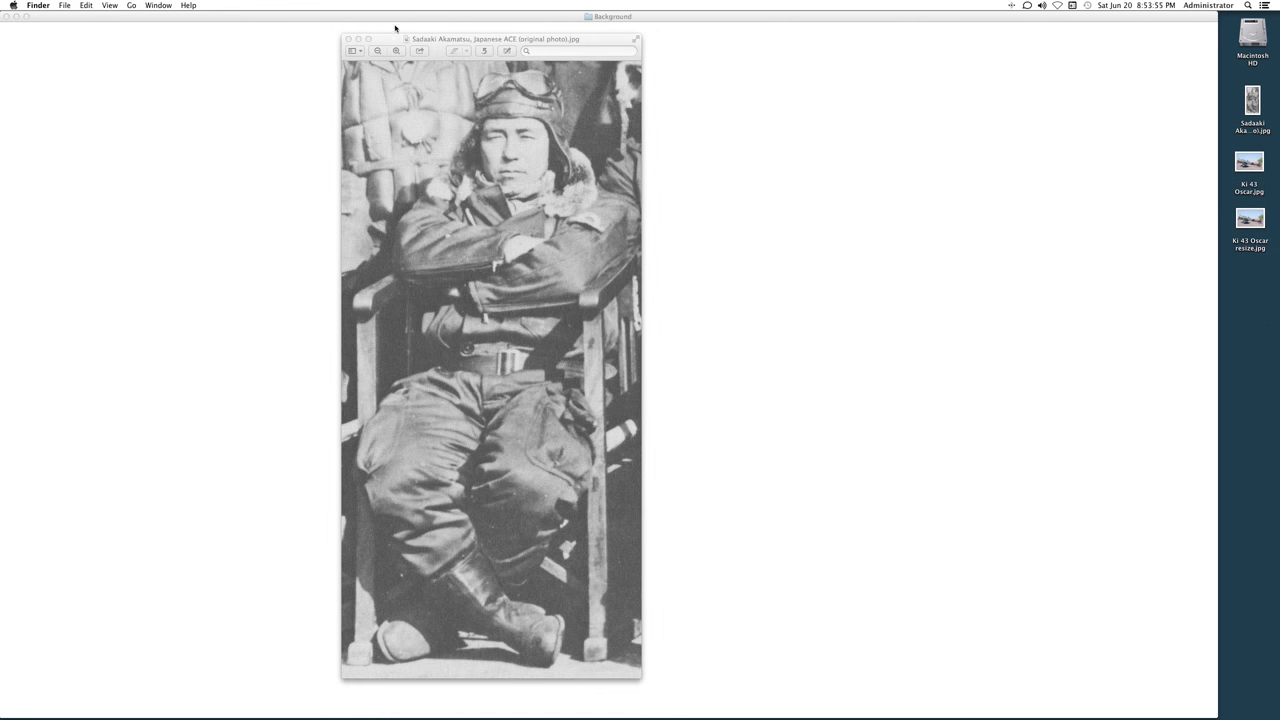
pyautogui.click(1265, 100)
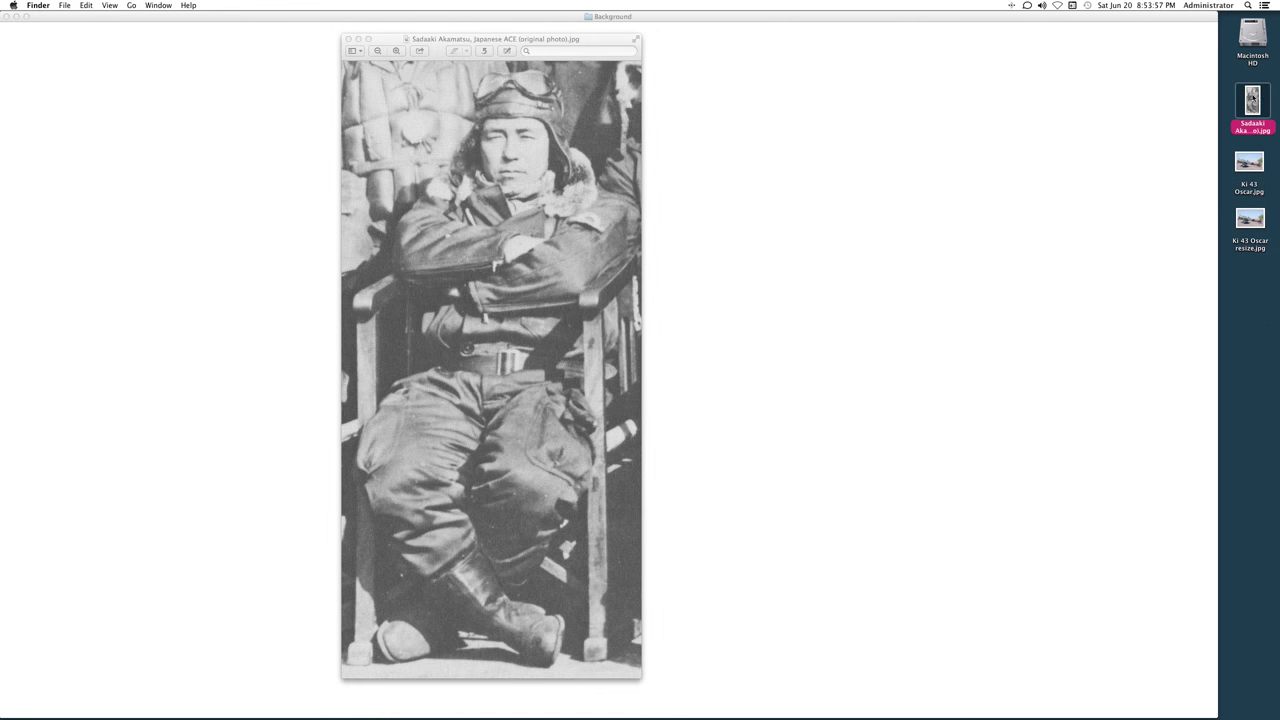
pyautogui.moveTo(1252, 100); pyautogui.dragTo(733, 710)
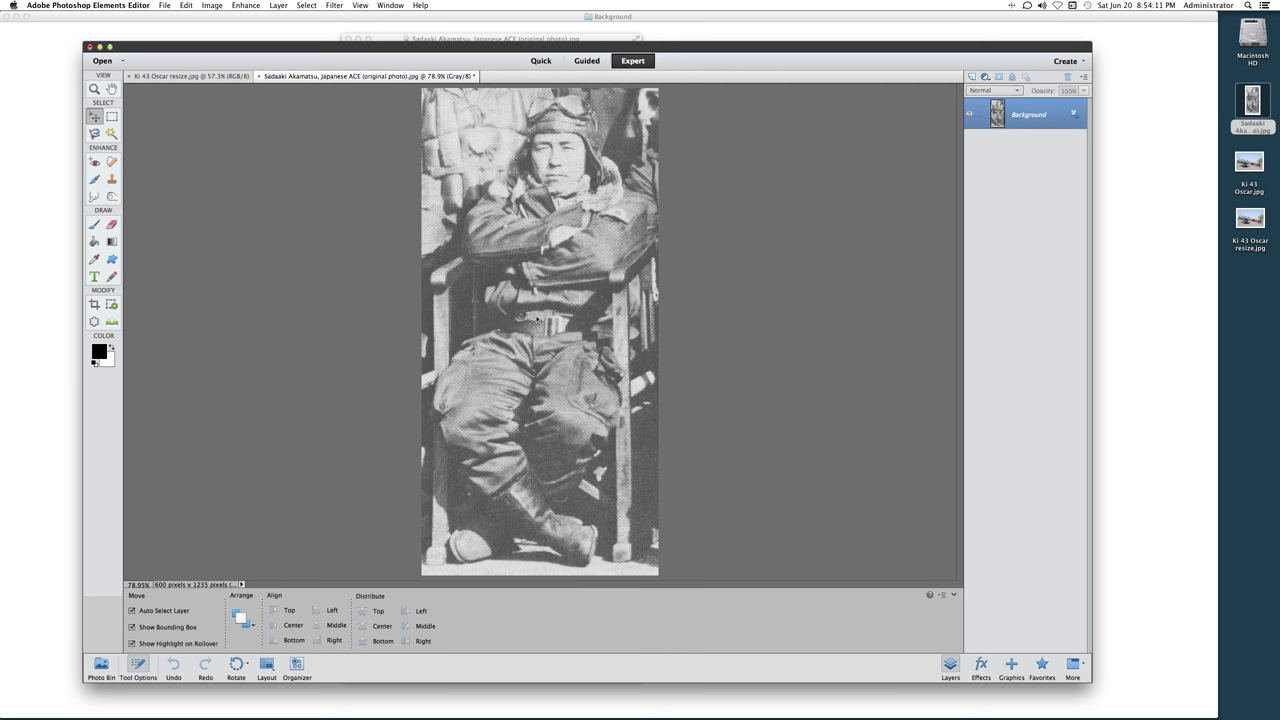
pyautogui.scroll(5, 490, 338)
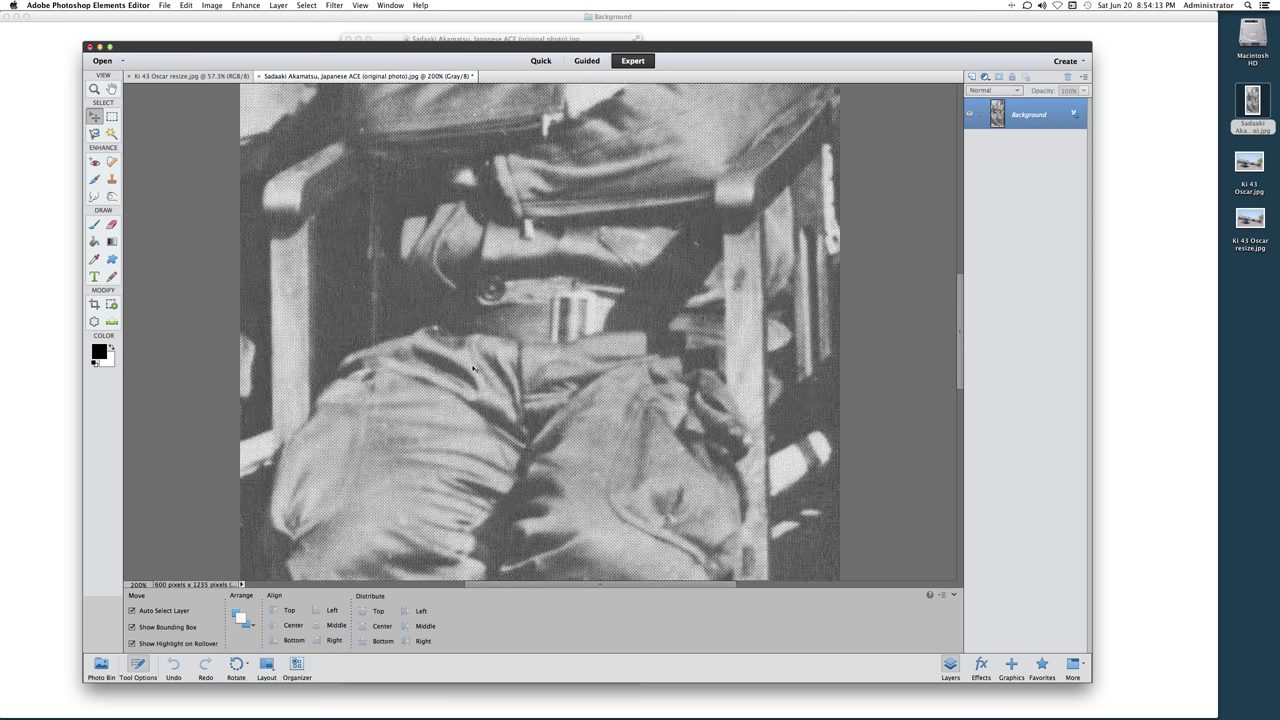
pyautogui.scroll(5, 476, 369)
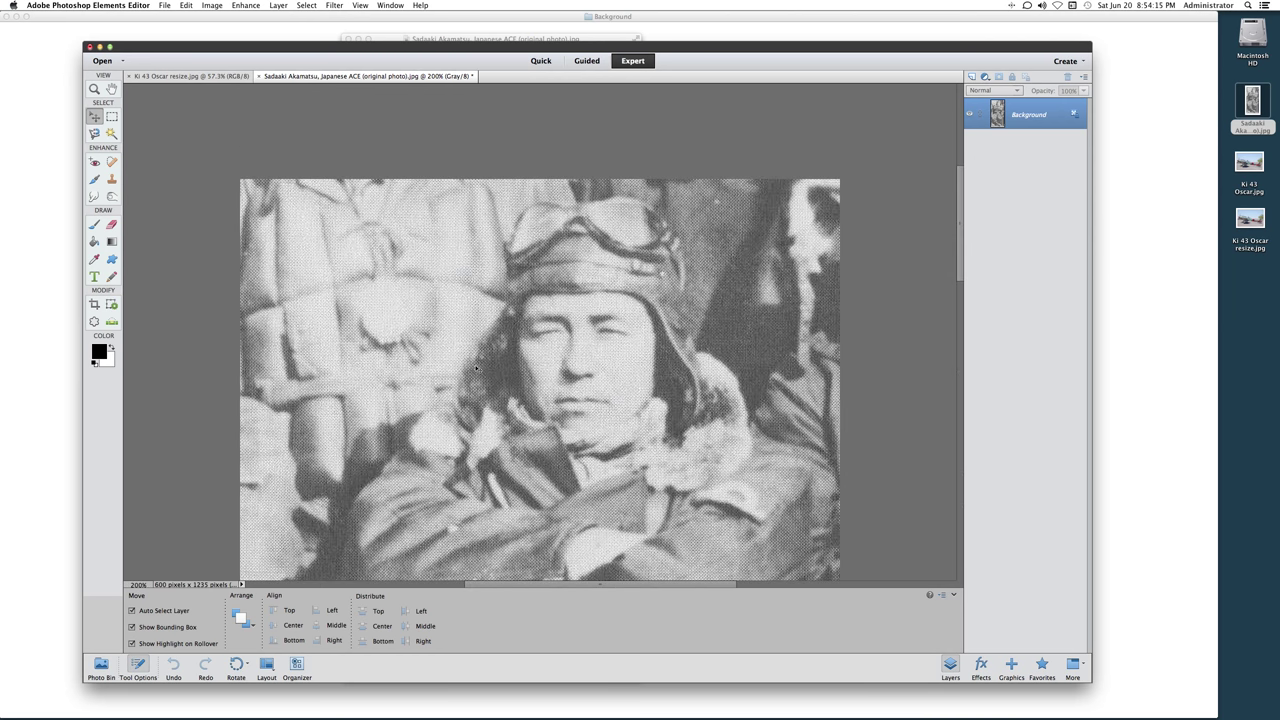
pyautogui.hscroll(1, 476, 367)
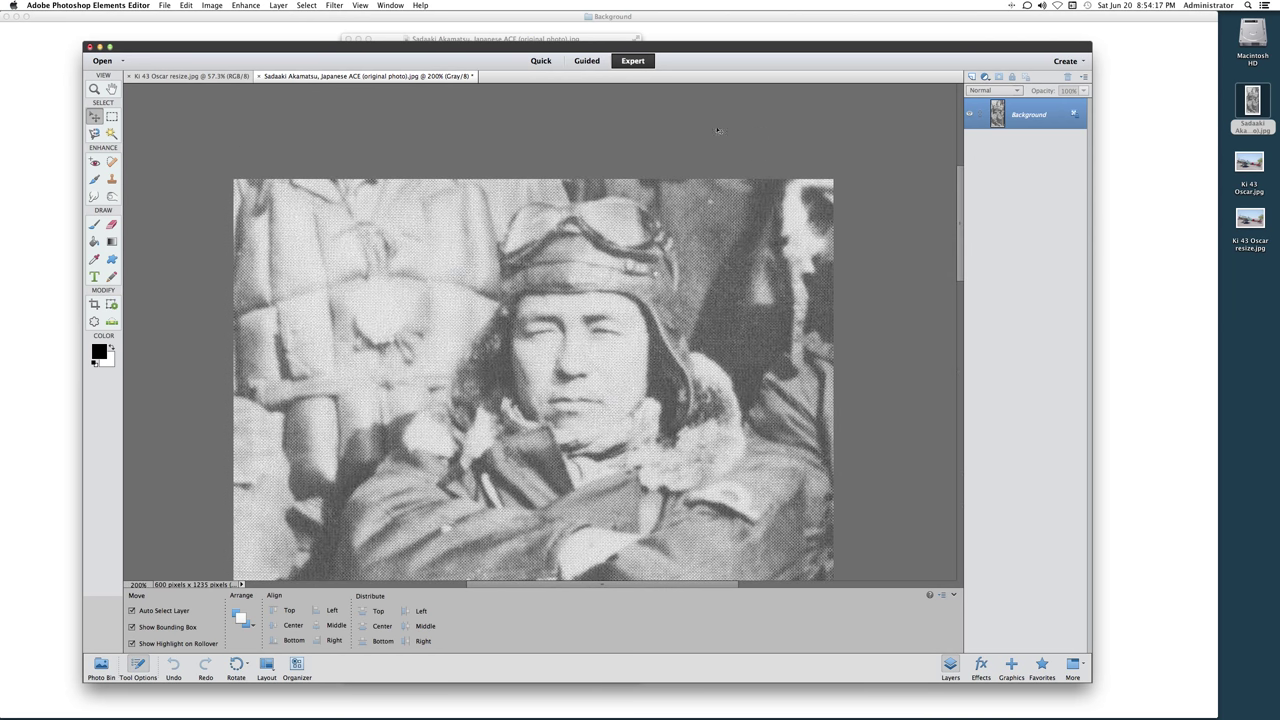
pyautogui.click(338, 5)
pyautogui.click(336, 5)
pyautogui.scroll(-1, 320, 131)
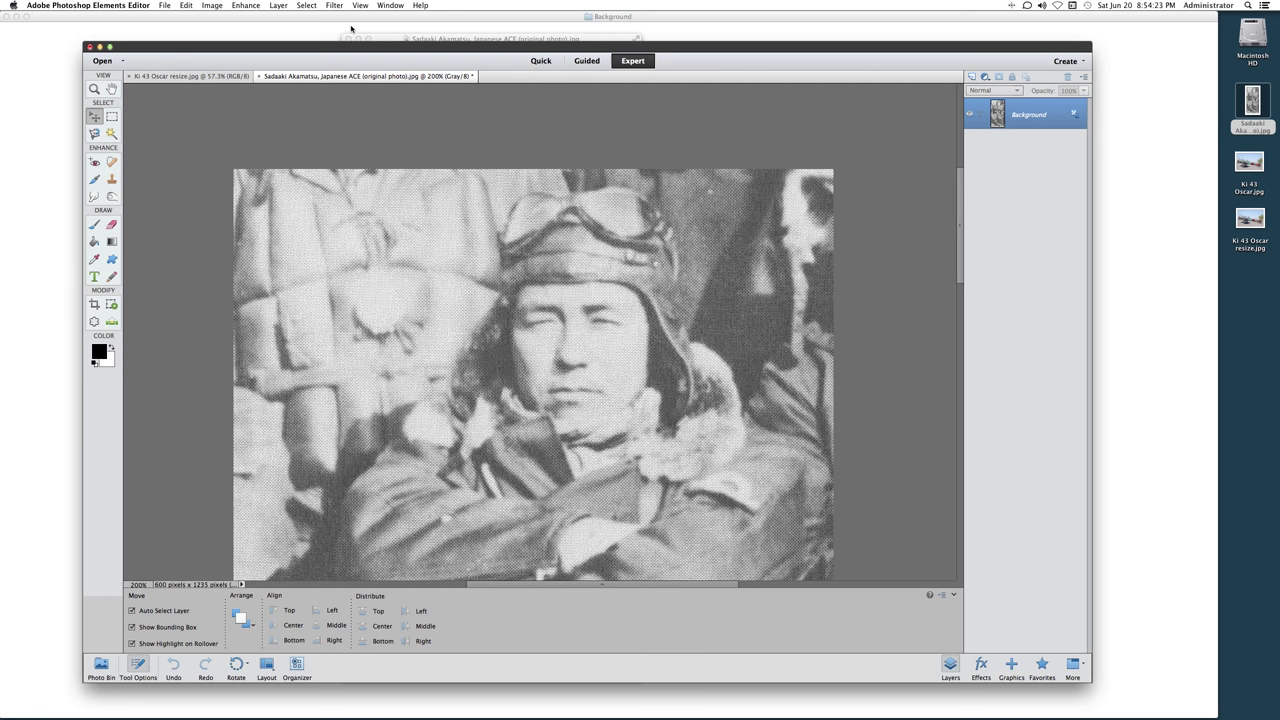
pyautogui.press('super+0')
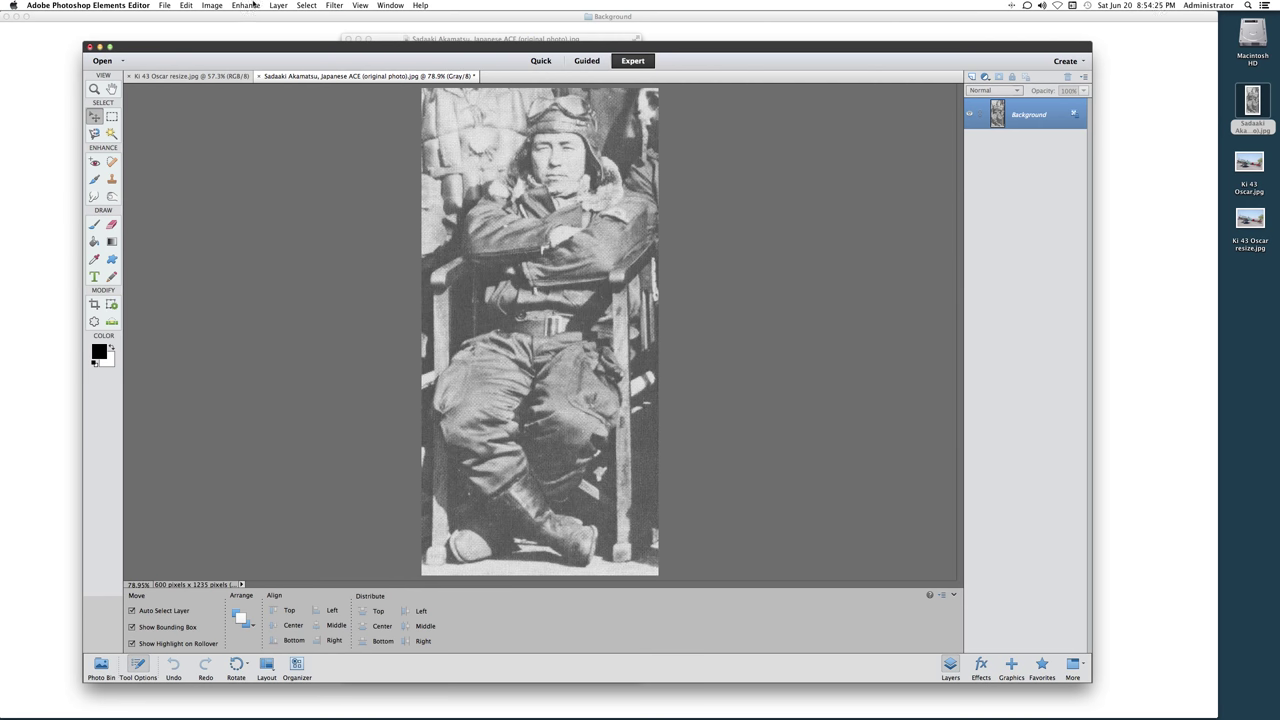
pyautogui.click(219, 5)
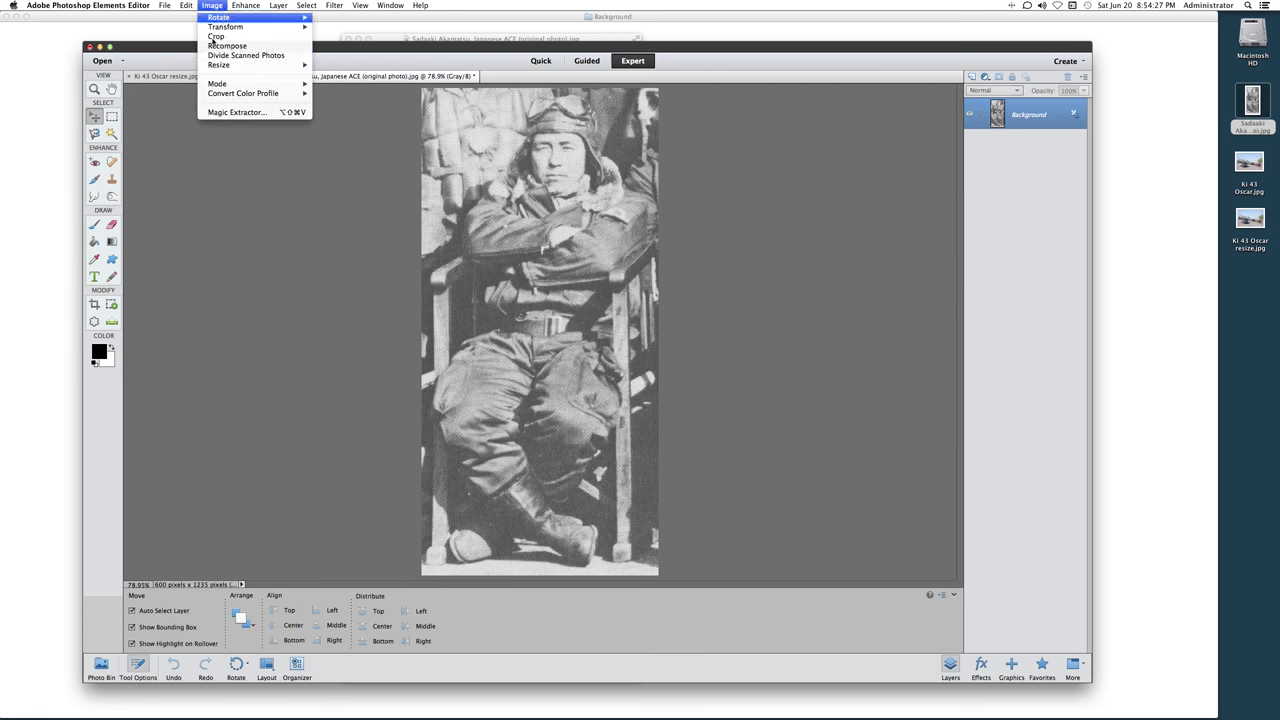
# - Resize the pilot portrait to 1440 pixels tall (700 × 1440) with proportions constrained
pyautogui.moveTo(237, 68)
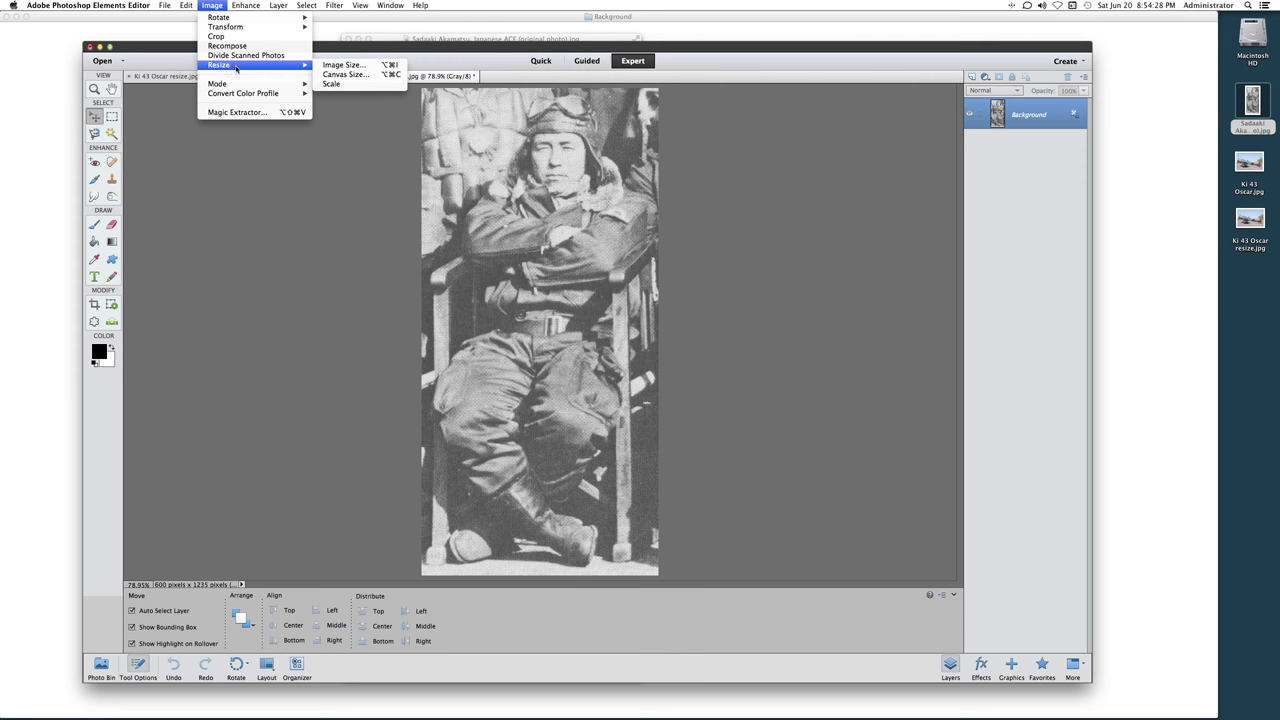
pyautogui.click(340, 65)
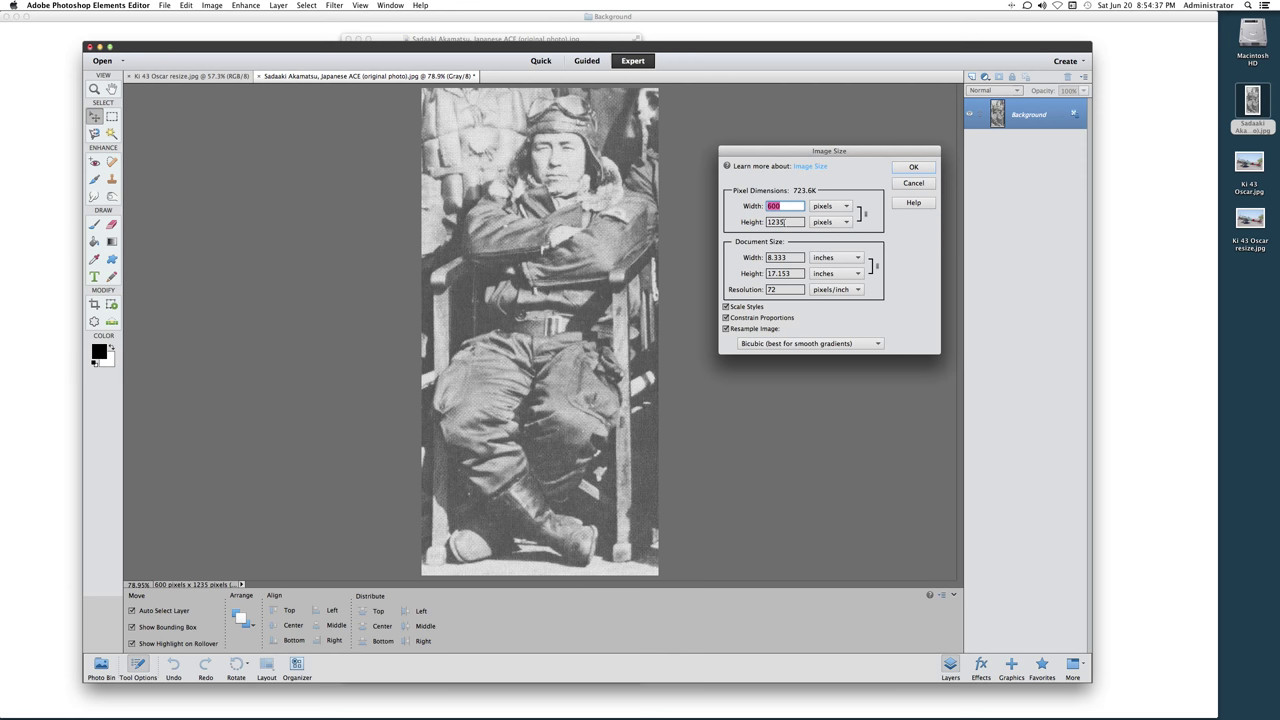
pyautogui.doubleClick(782, 222)
pyautogui.write('1440')
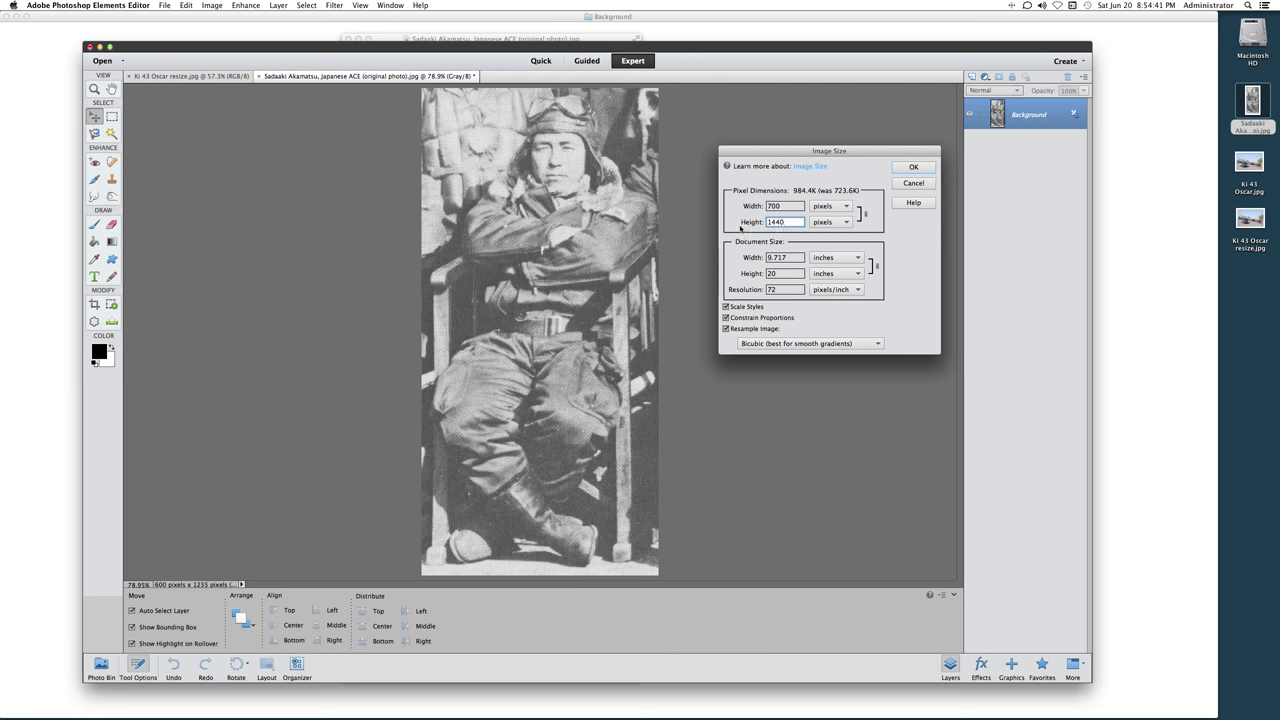
pyautogui.click(912, 168)
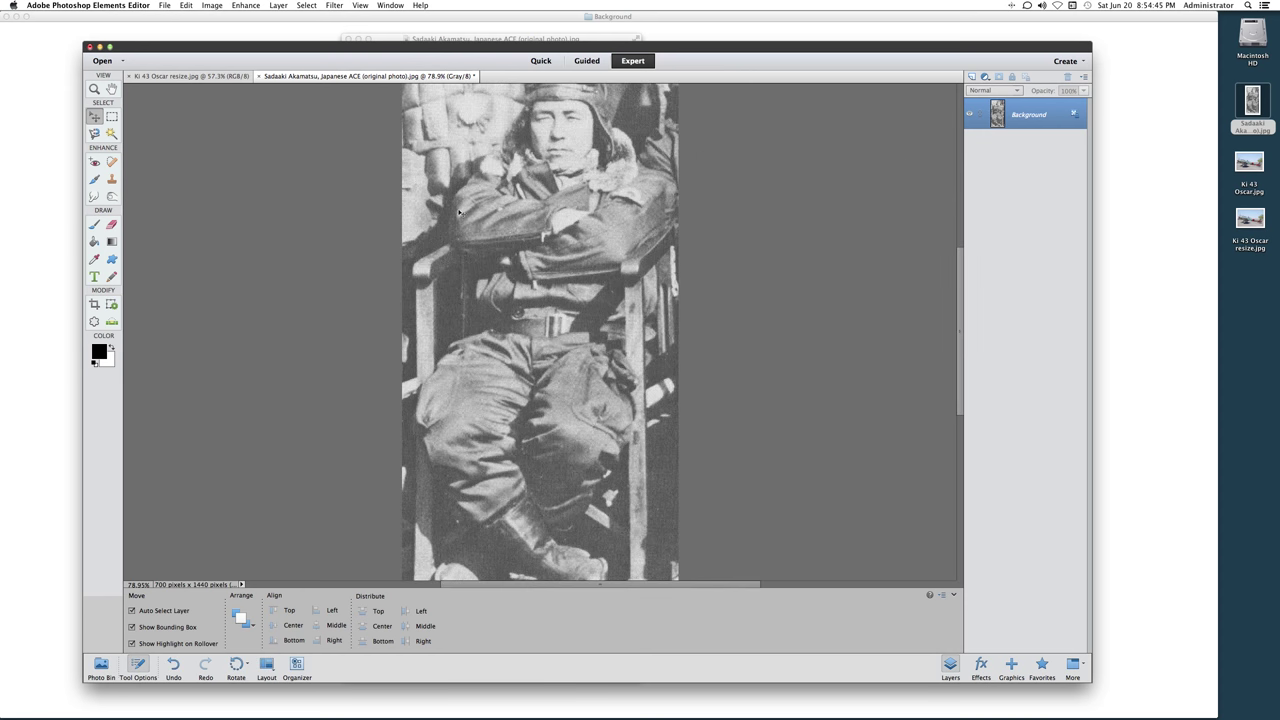
pyautogui.press('super+0')
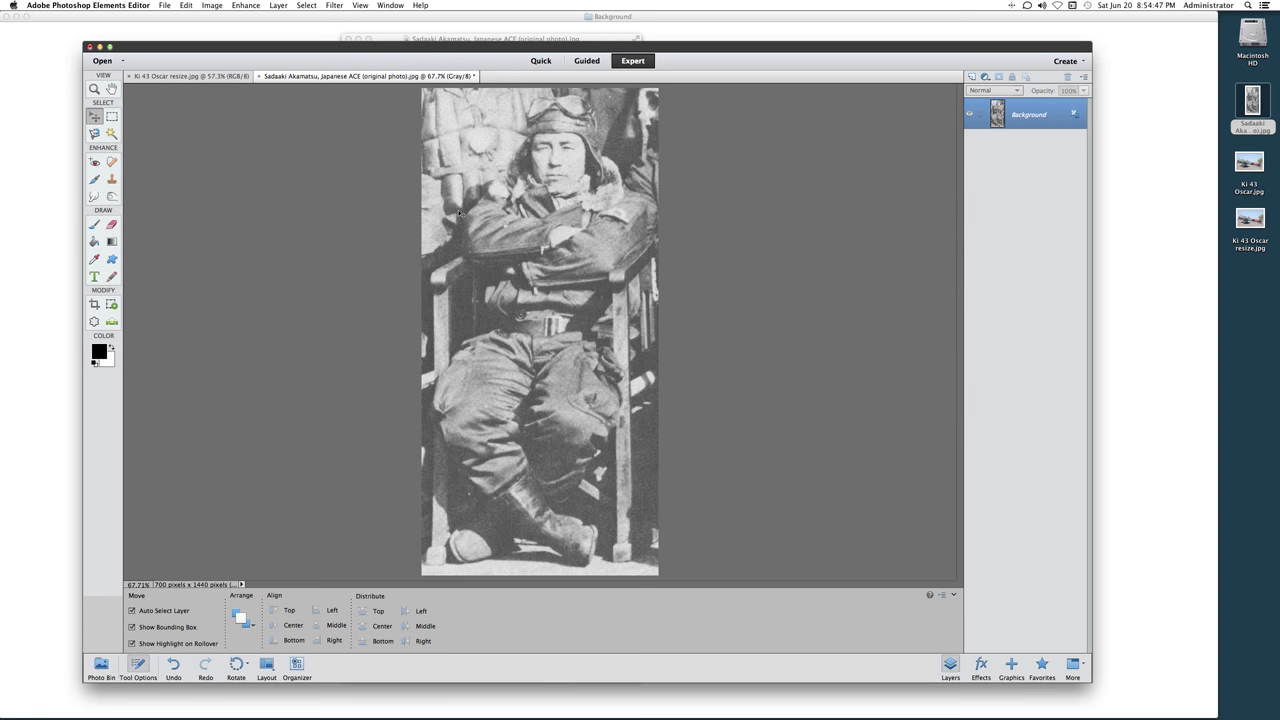
pyautogui.press('super+equal')
pyautogui.press('super+equal')
# - Apply a 1.0-pixel Gaussian blur to the pilot portrait and fit it on screen
pyautogui.scroll(10, 554, 216)
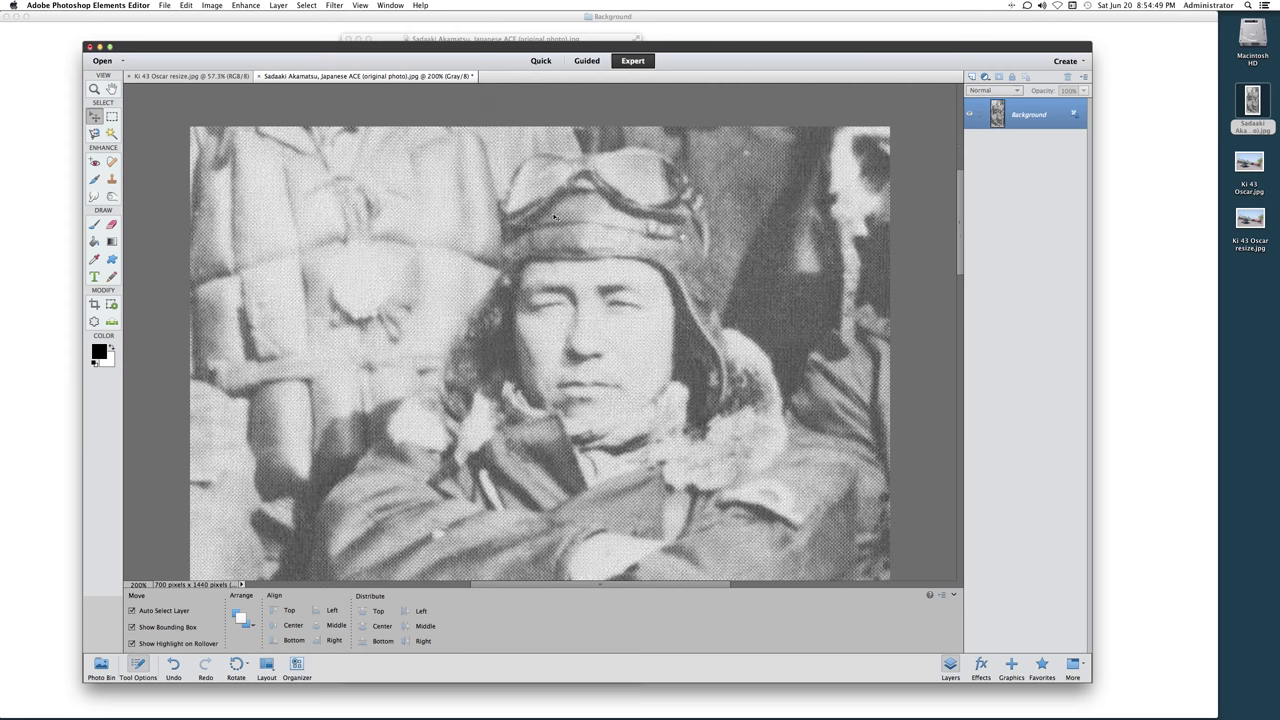
pyautogui.scroll(2, 554, 216)
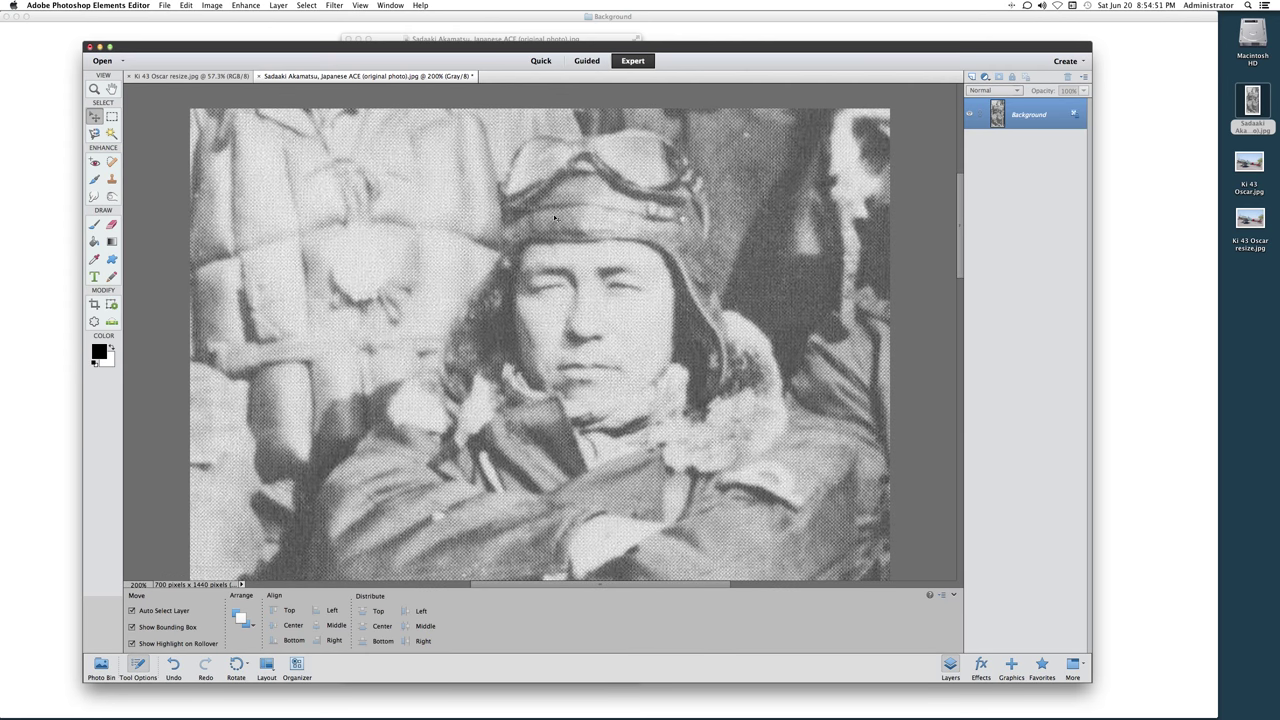
pyautogui.click(333, 6)
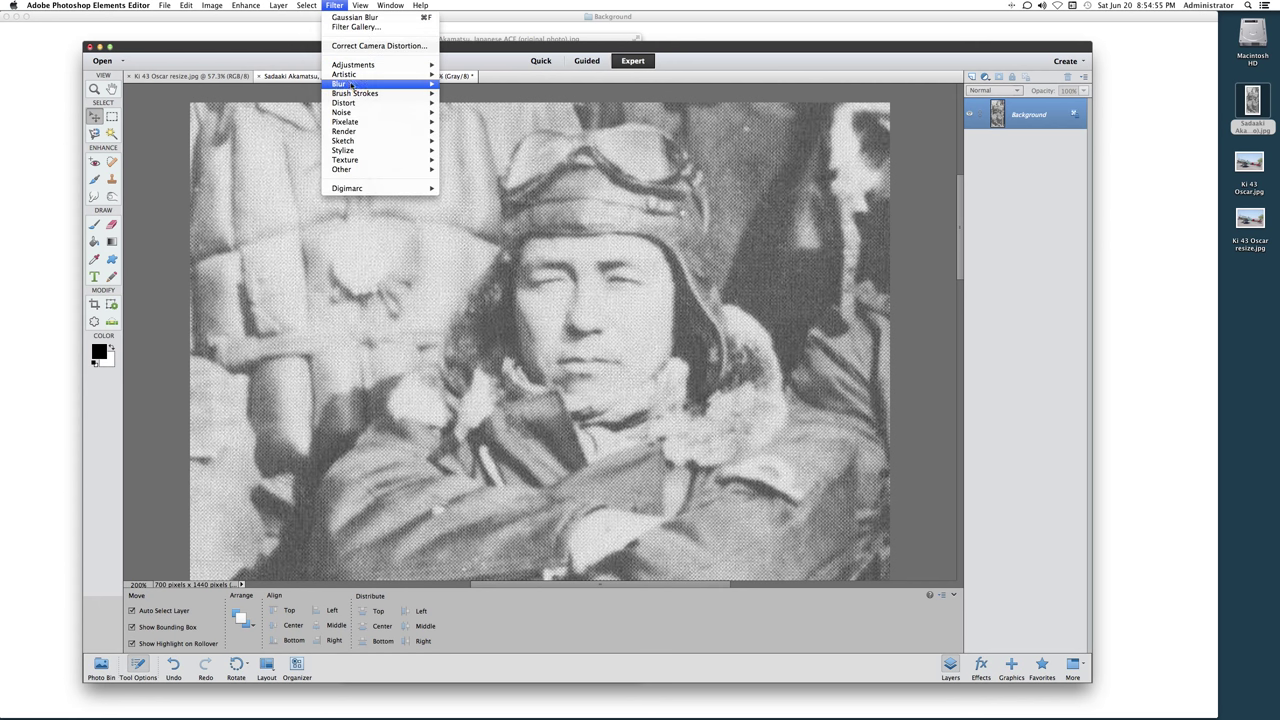
pyautogui.moveTo(350, 84)
pyautogui.click(474, 112)
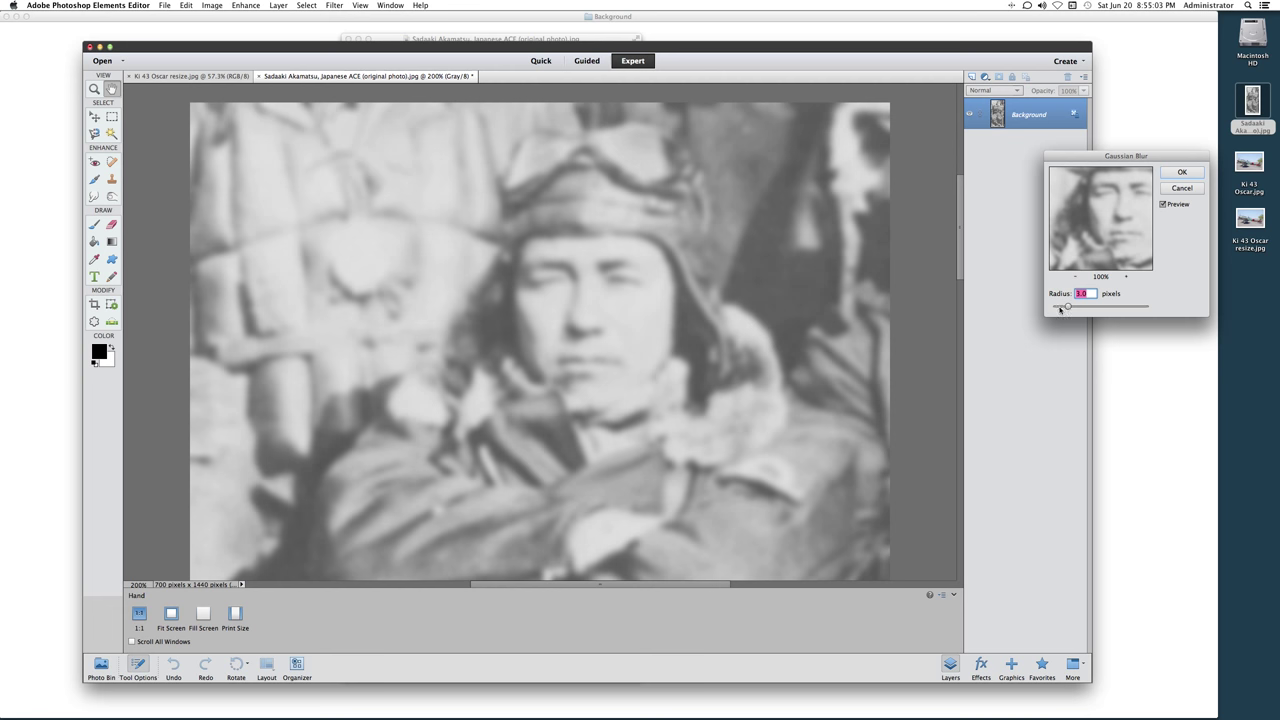
pyautogui.click(1060, 307)
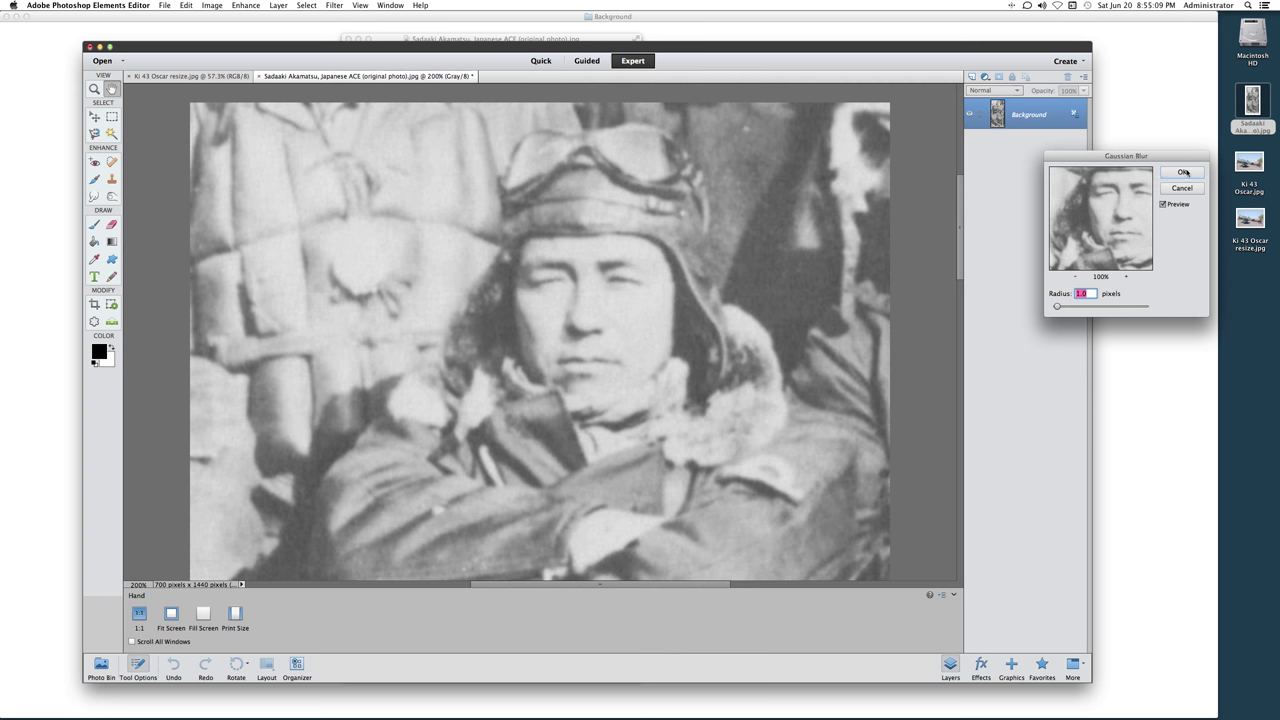
pyautogui.press('v')
pyautogui.press('Return')
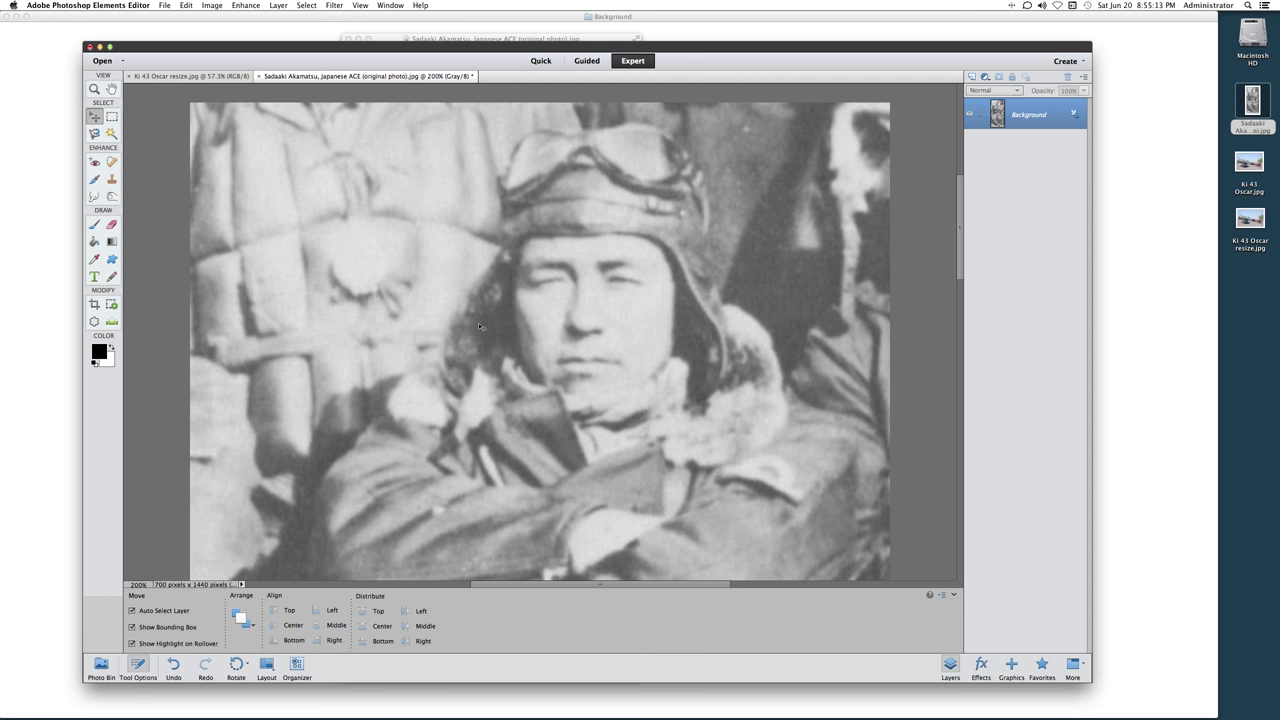
pyautogui.press('super+0')
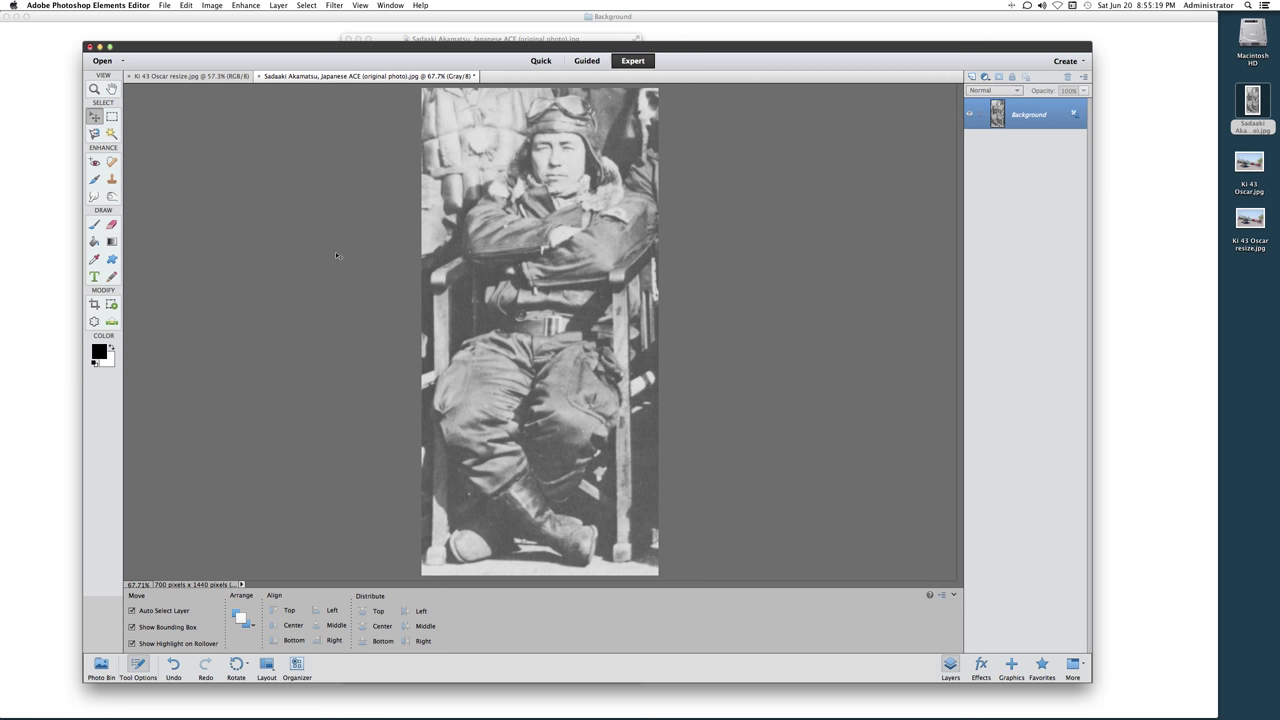
pyautogui.press('super+z')
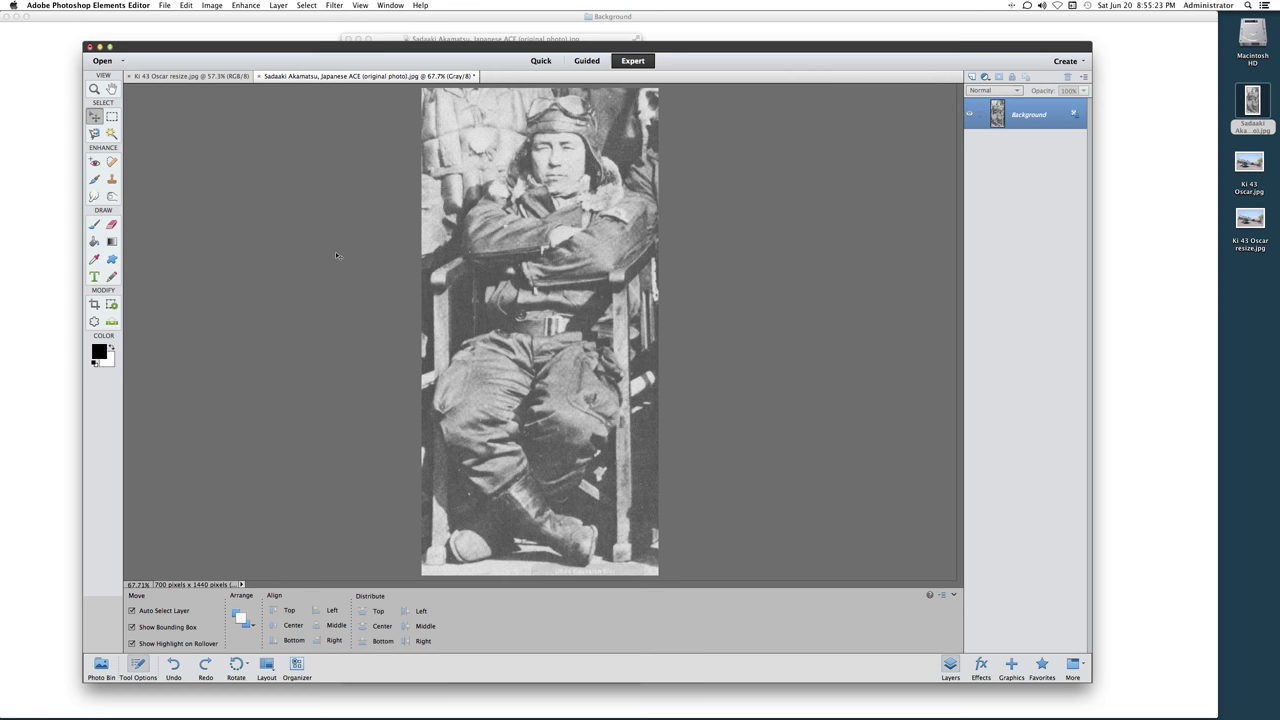
pyautogui.press('super+y')
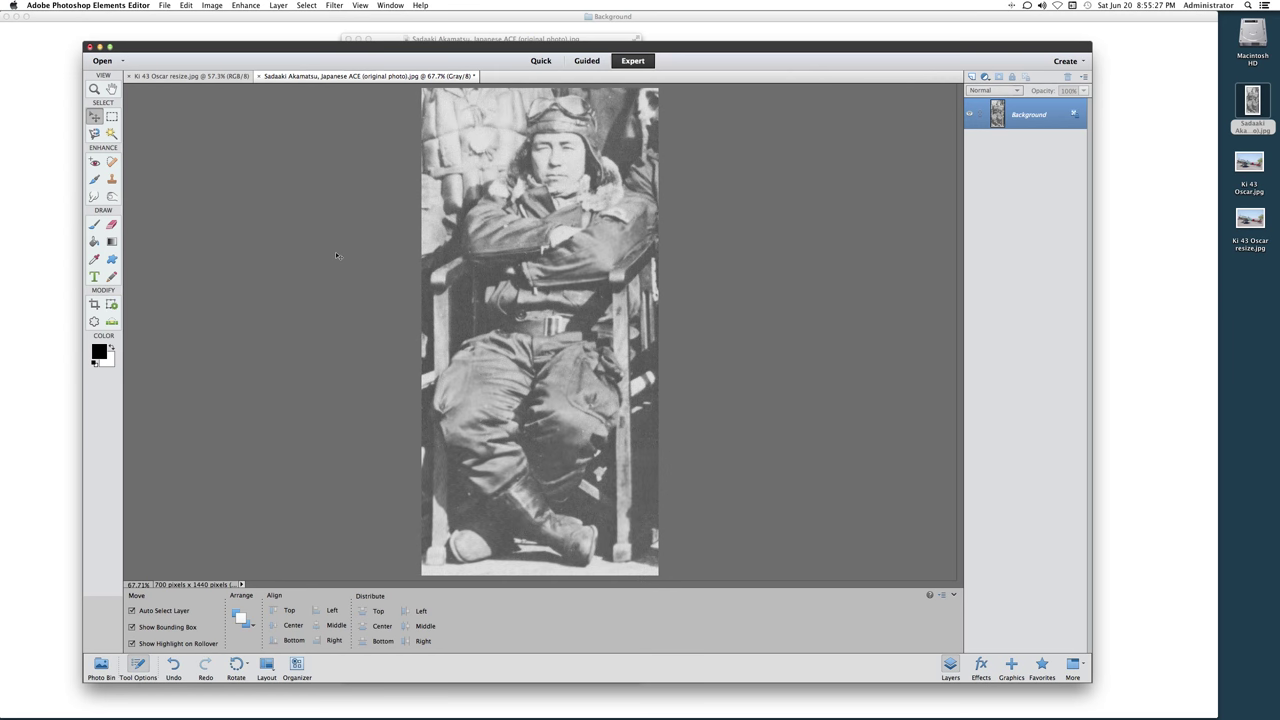
pyautogui.press('super+1')
pyautogui.scroll(5, 386, 258)
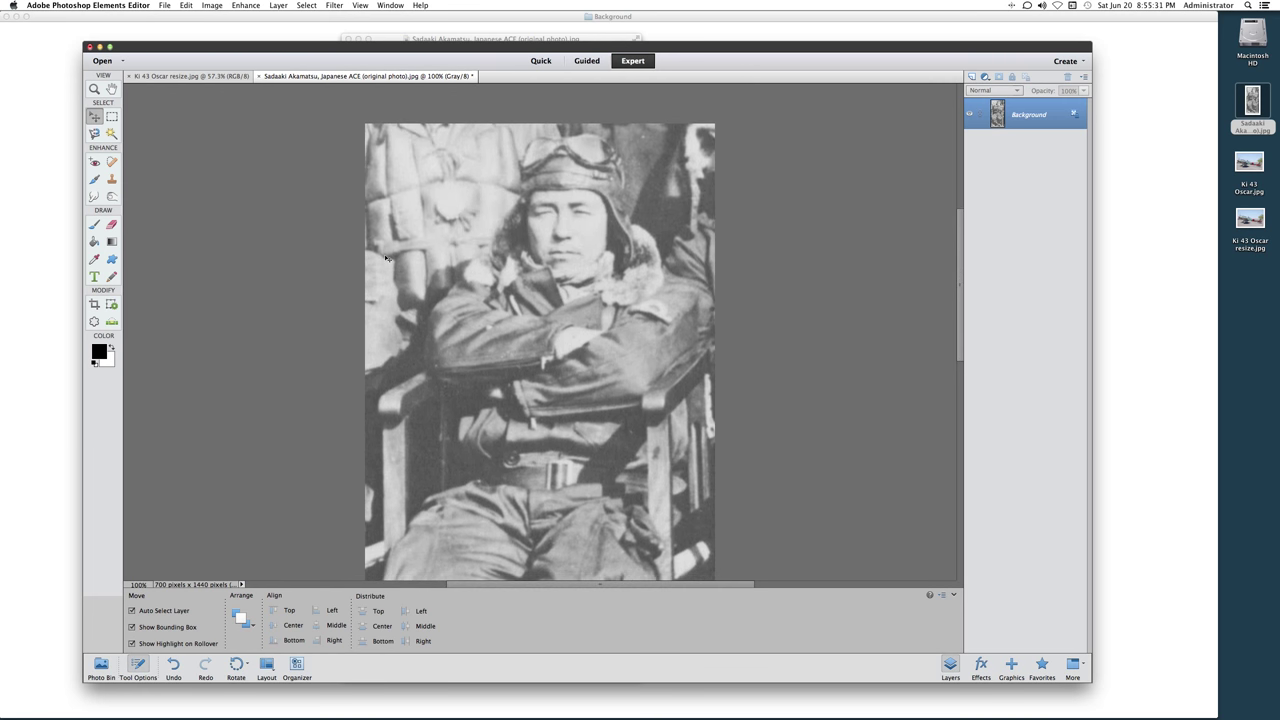
pyautogui.press('super+z')
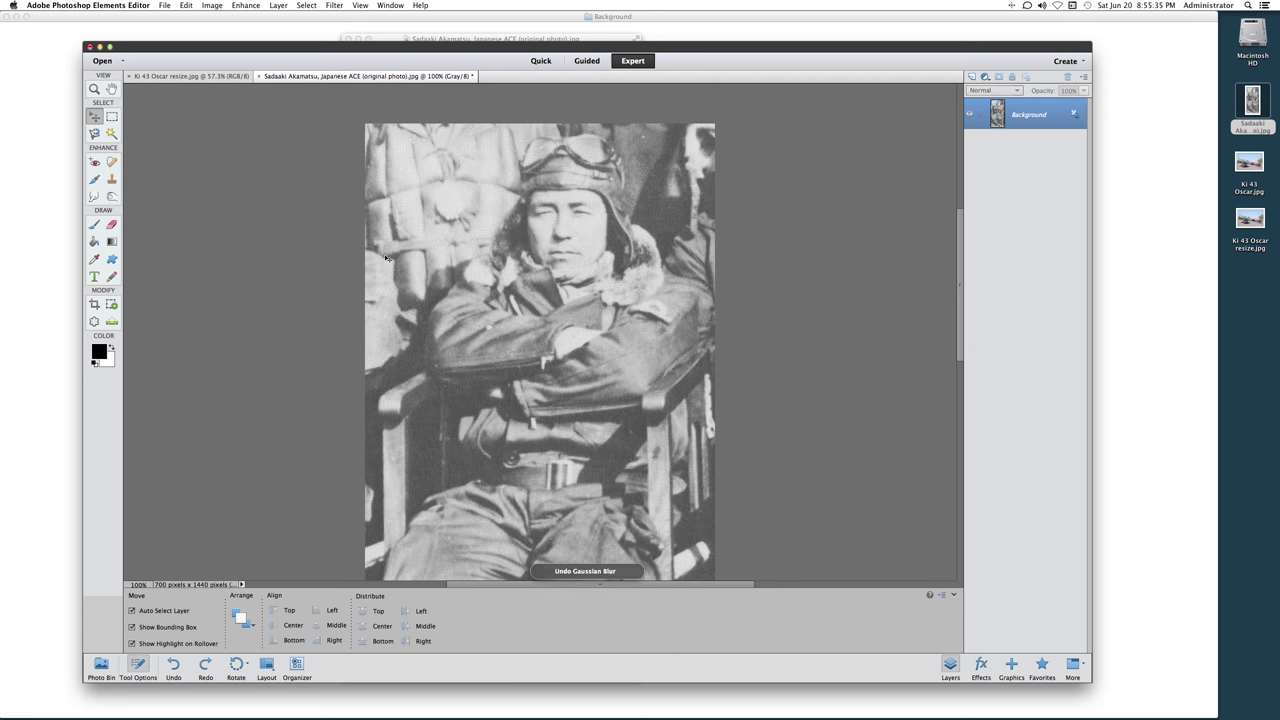
pyautogui.press('super+y')
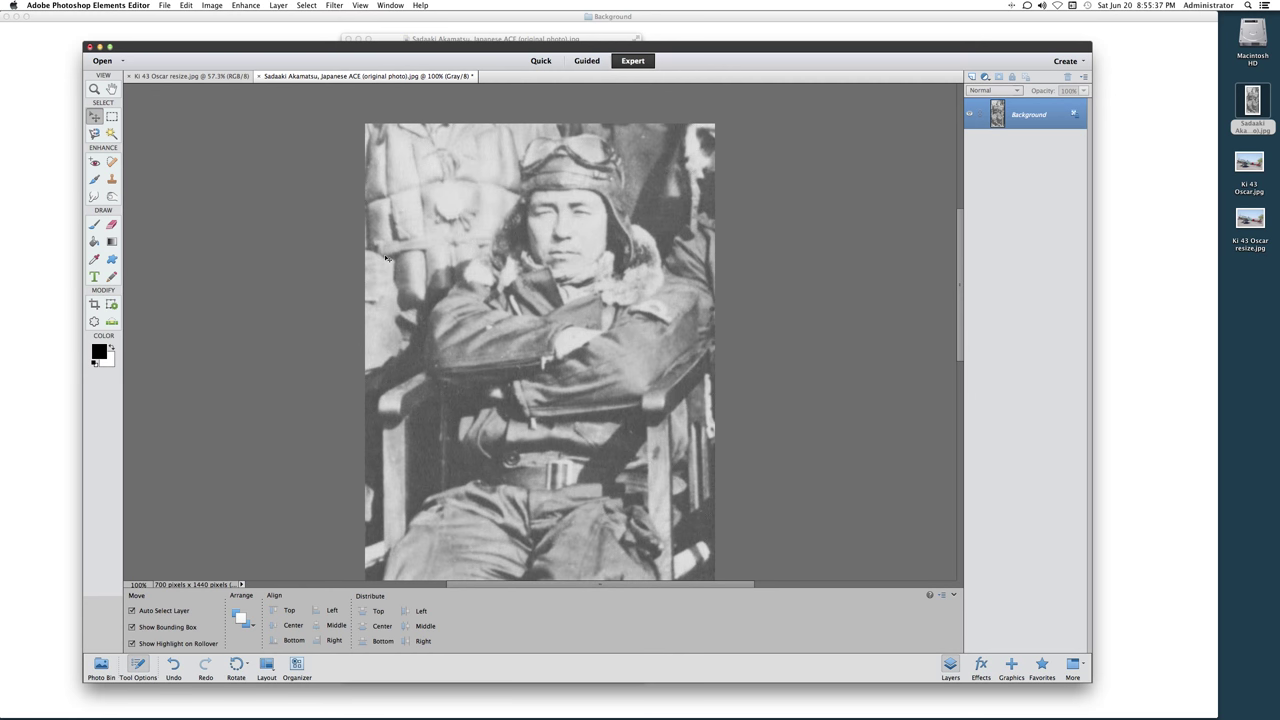
pyautogui.scroll(-3, 390, 260)
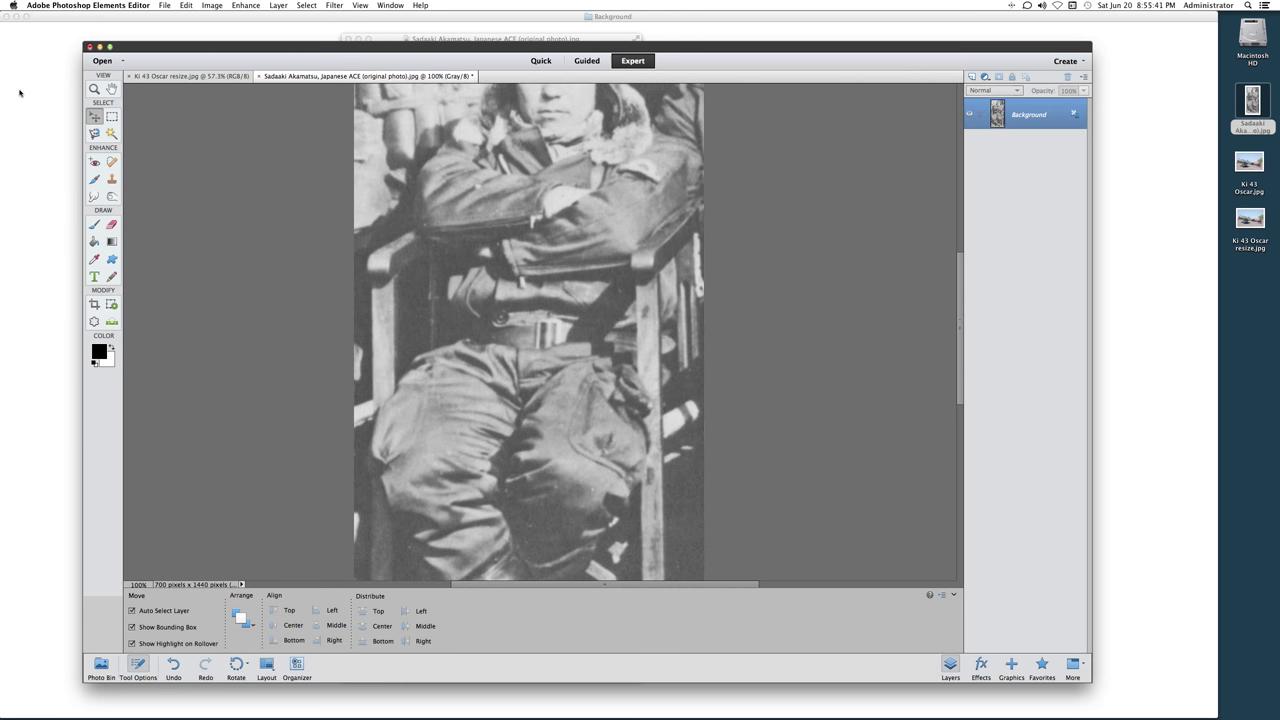
# - Heal four small specks on the pilot's sleeve and leg with the Spot Healing Brush
pyautogui.click(111, 163)
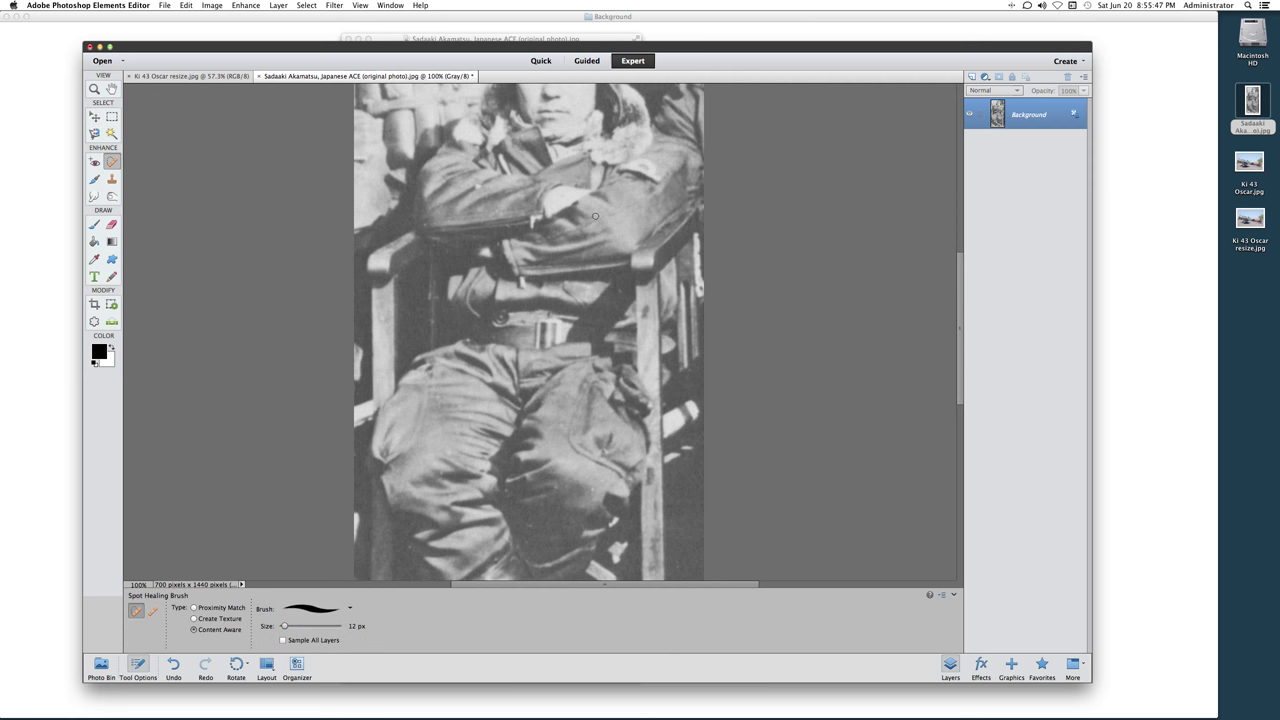
pyautogui.moveTo(594, 217); pyautogui.dragTo(596, 202)
pyautogui.click(581, 255)
pyautogui.click(620, 294)
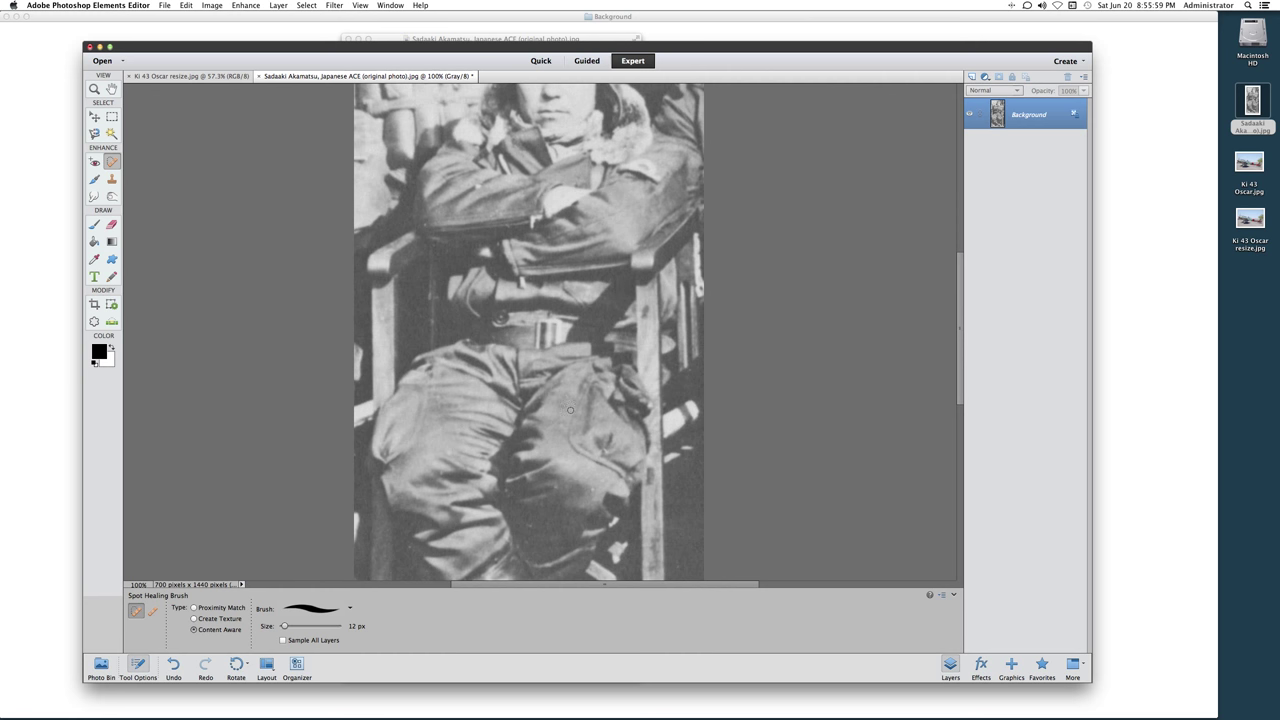
pyautogui.click(590, 489)
# - Close the pilot portrait document with Don't Save, discarding the edits
pyautogui.click(90, 47)
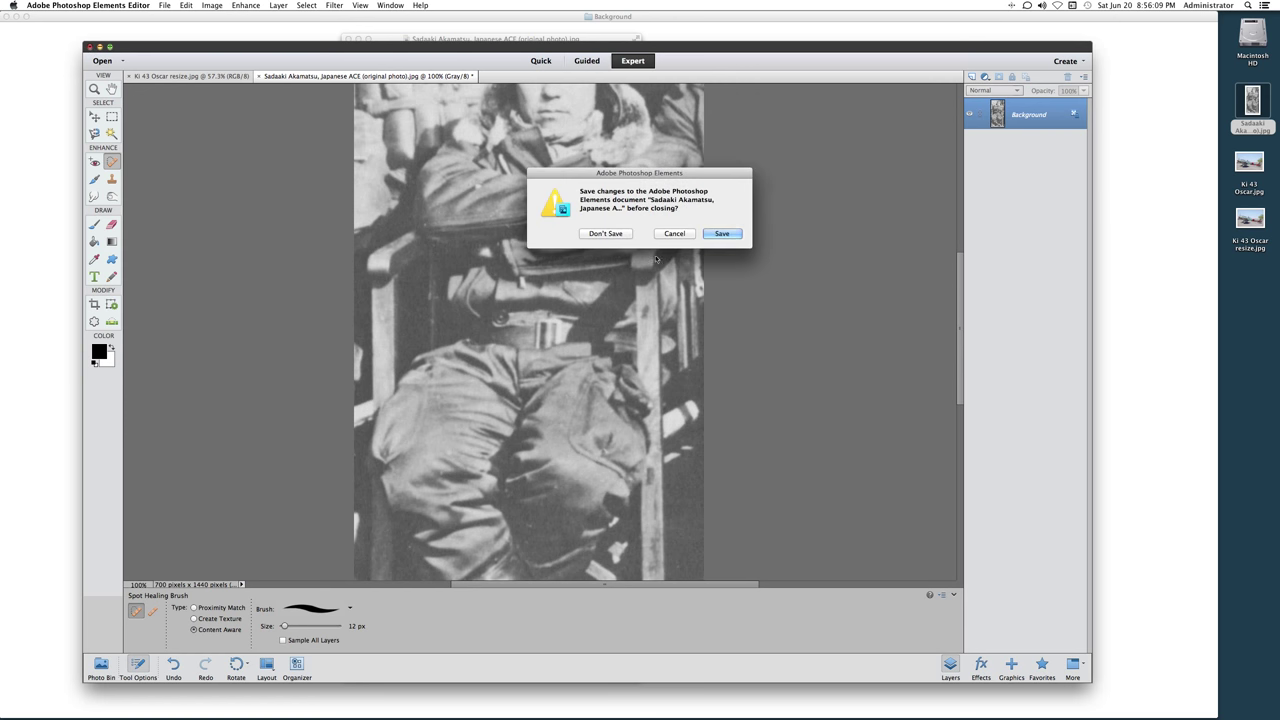
pyautogui.click(605, 233)
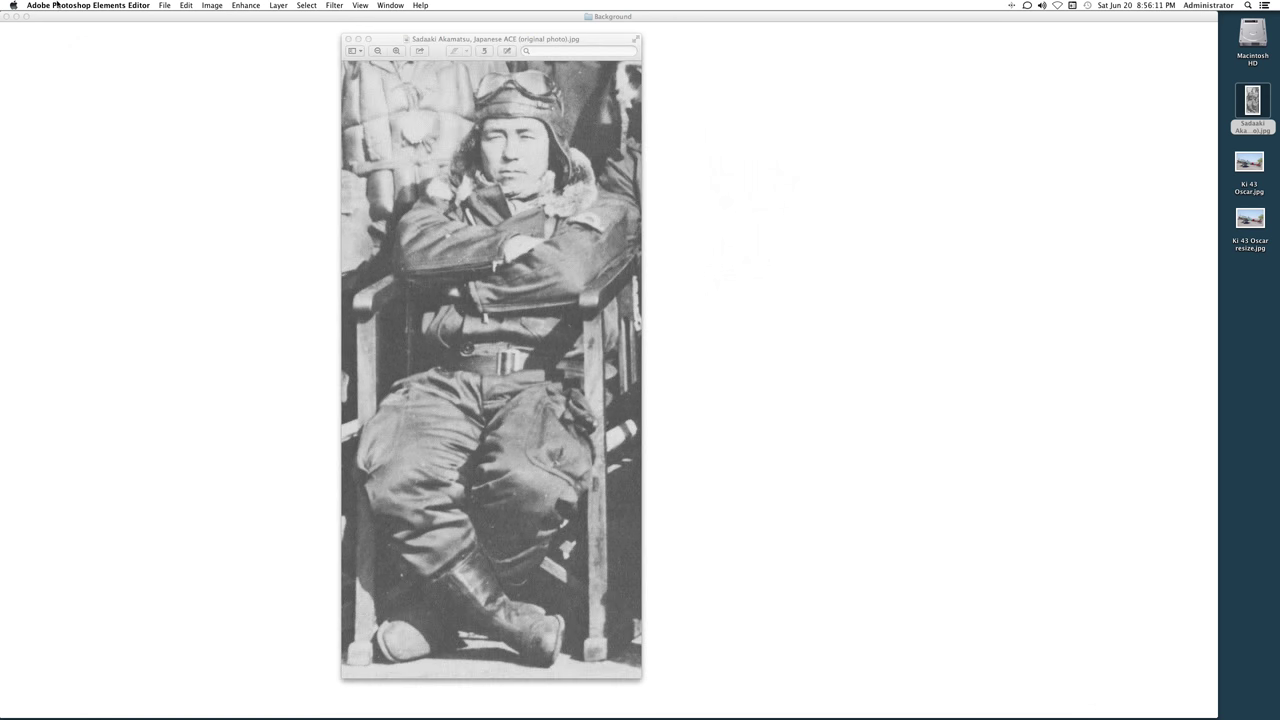